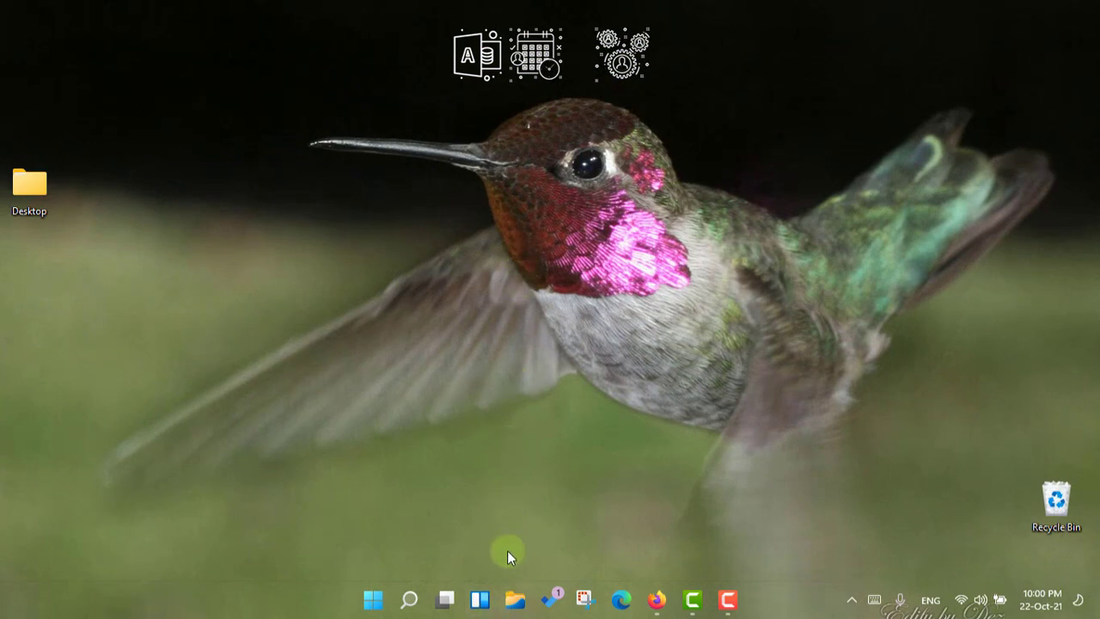
# Copy the This PC location address from File Explorer's address bar.
pyautogui.click(516, 602)
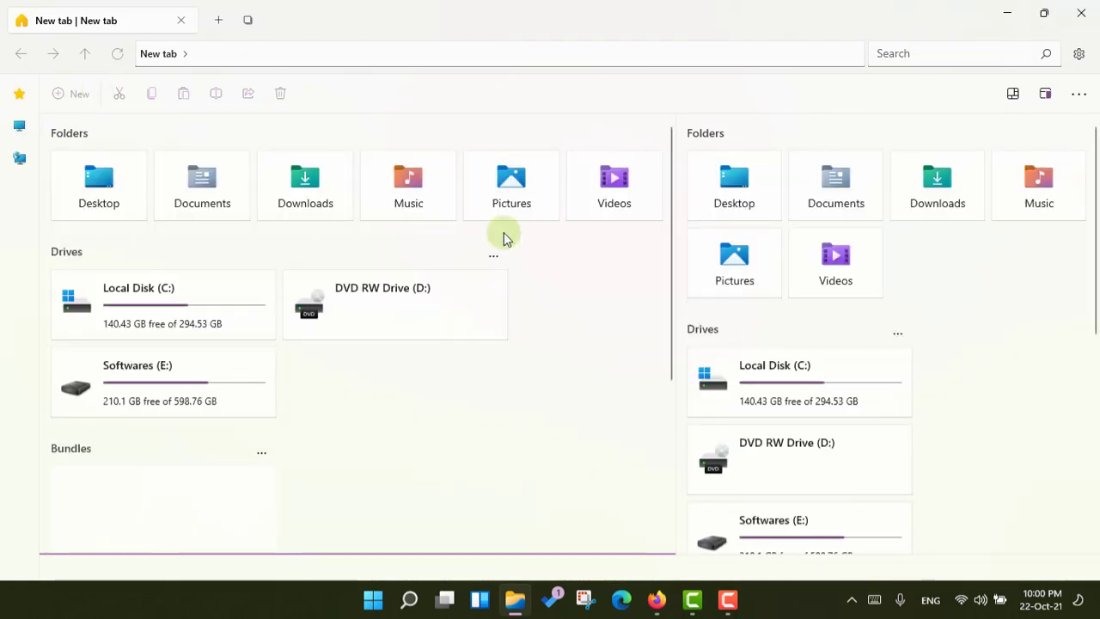
pyautogui.click(1081, 12)
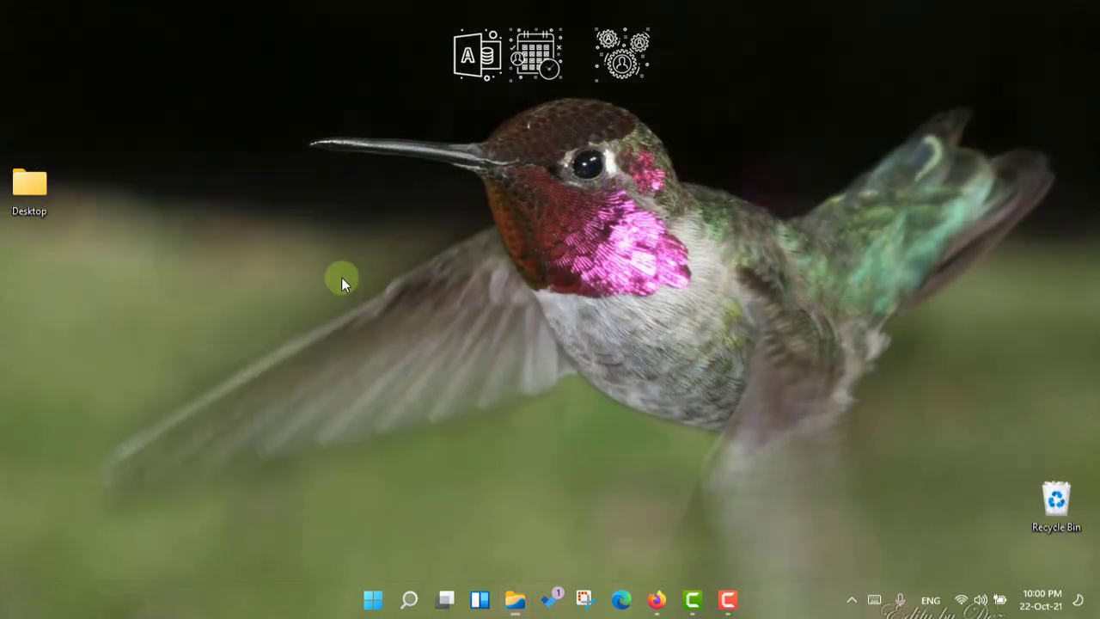
pyautogui.doubleClick(36, 185)
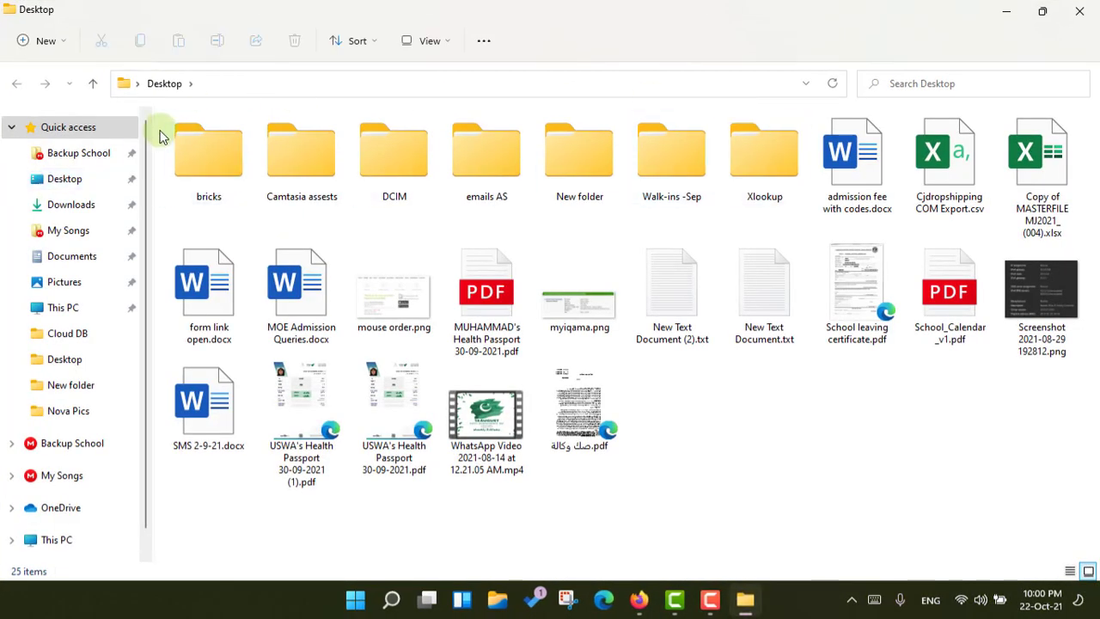
pyautogui.click(58, 540)
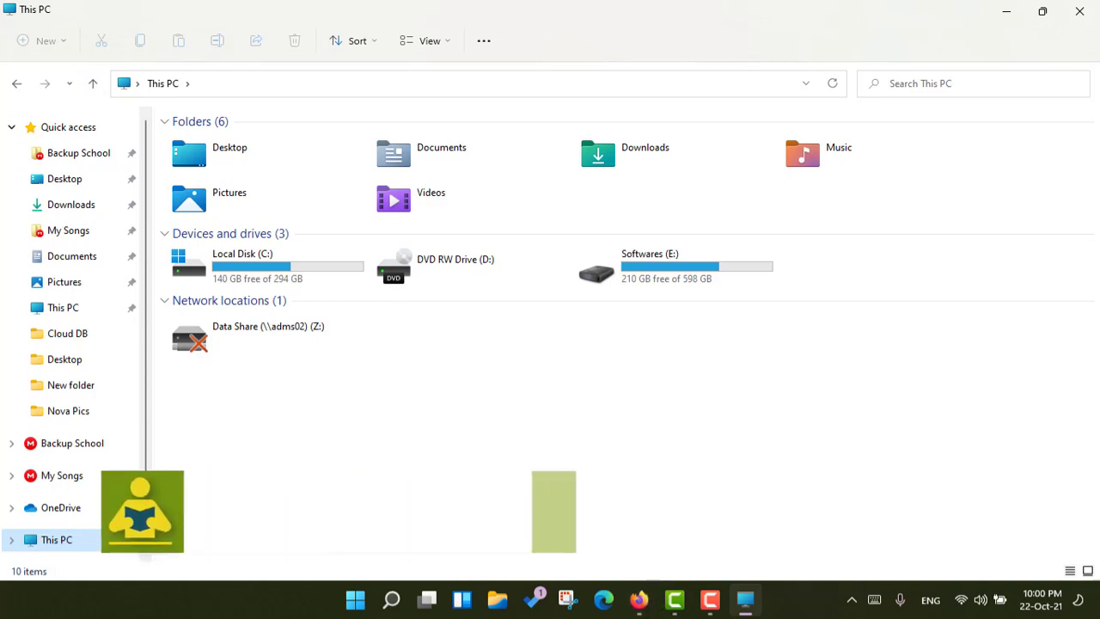
pyautogui.rightClick(26, 544)
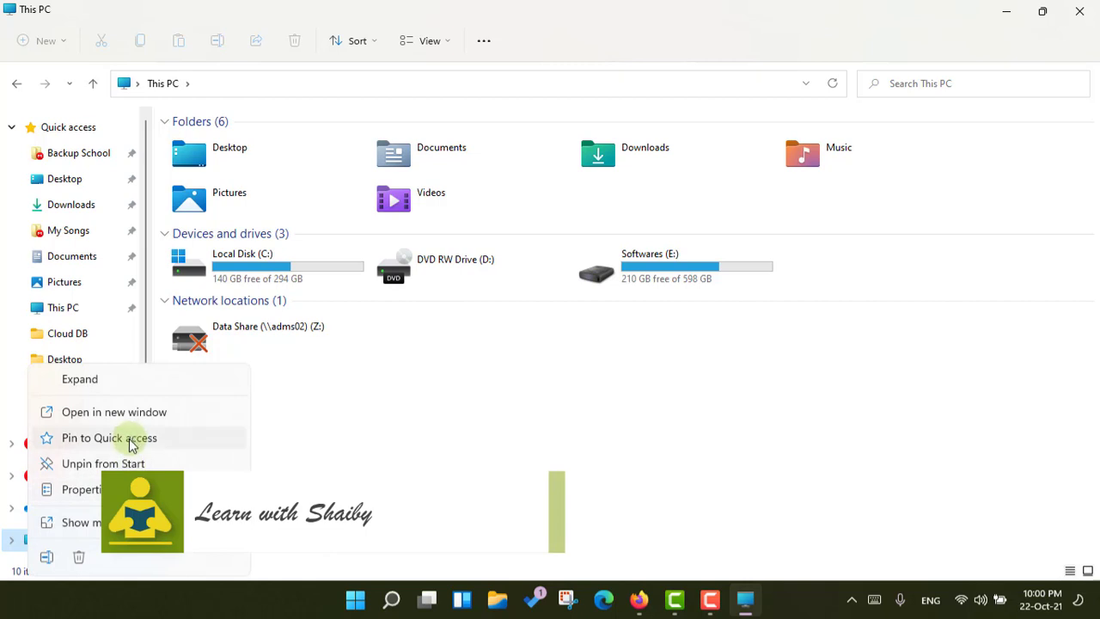
pyautogui.click(455, 421)
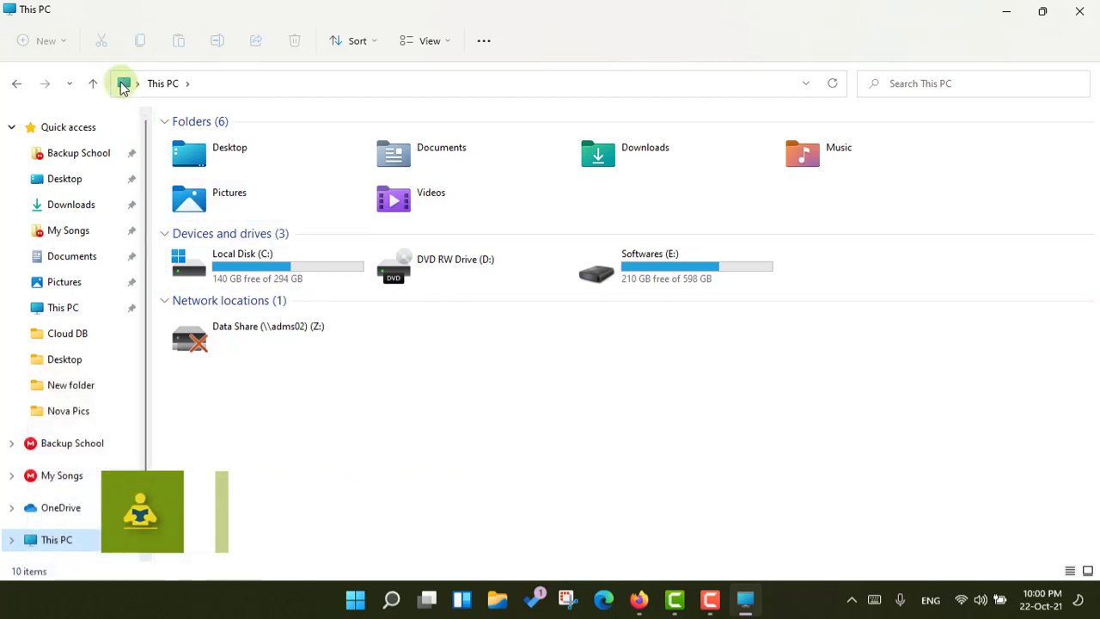
pyautogui.rightClick(123, 85)
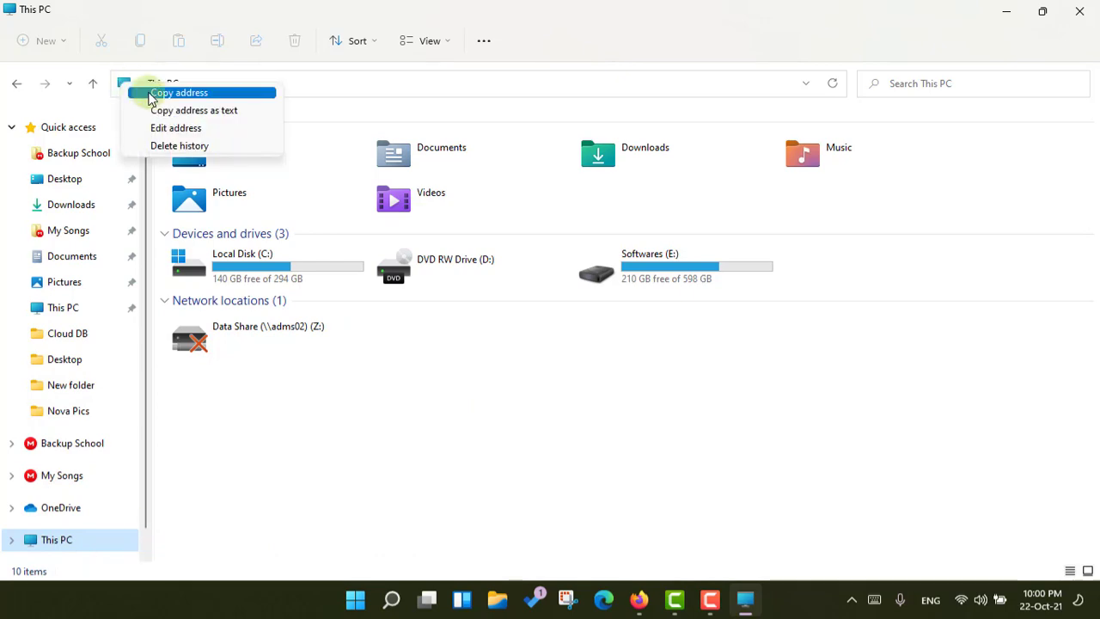
pyautogui.click(150, 93)
pyautogui.click(1080, 10)
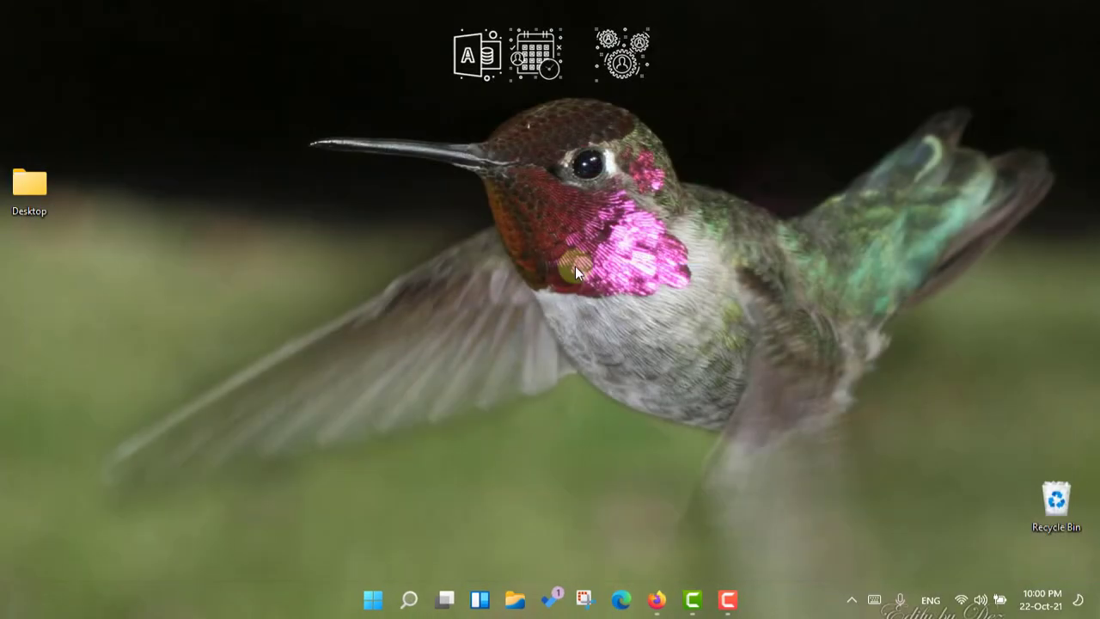
# Start a desktop shortcut with location Explorer.exe shell:::{20D04FE0-3AEA-1069-A2D8-08002B30309D}.
pyautogui.rightClick(497, 261)
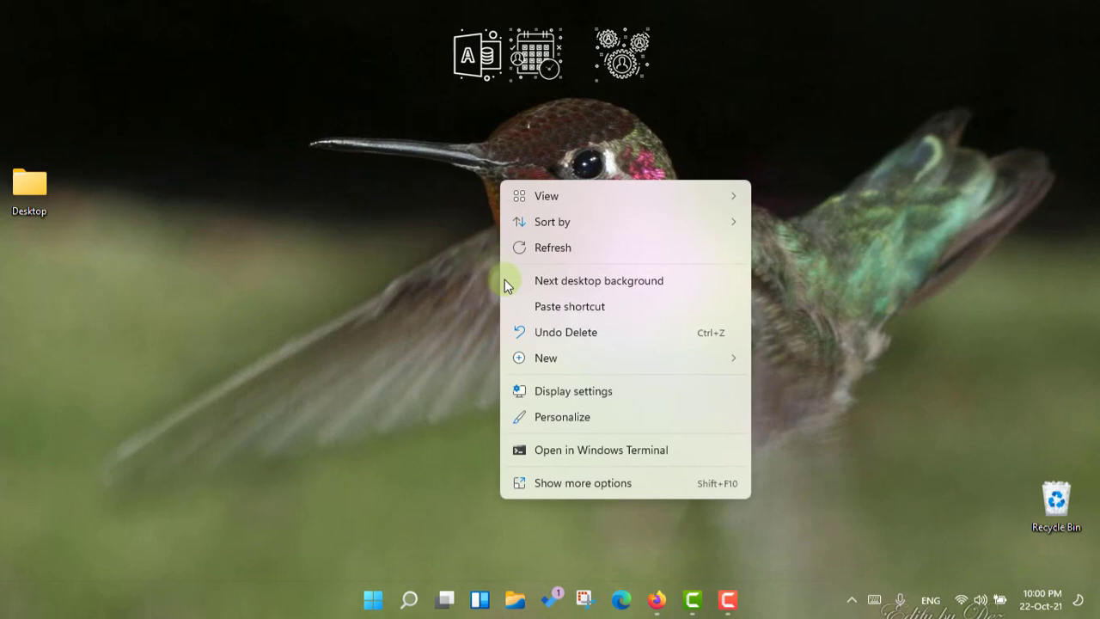
pyautogui.moveTo(554, 364)
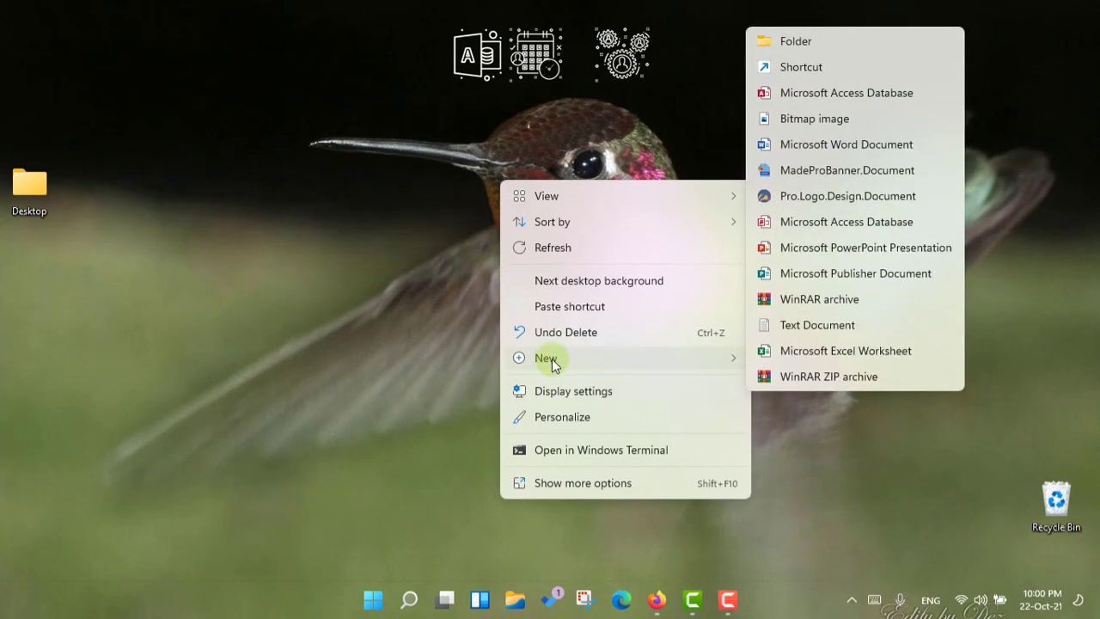
pyautogui.click(817, 69)
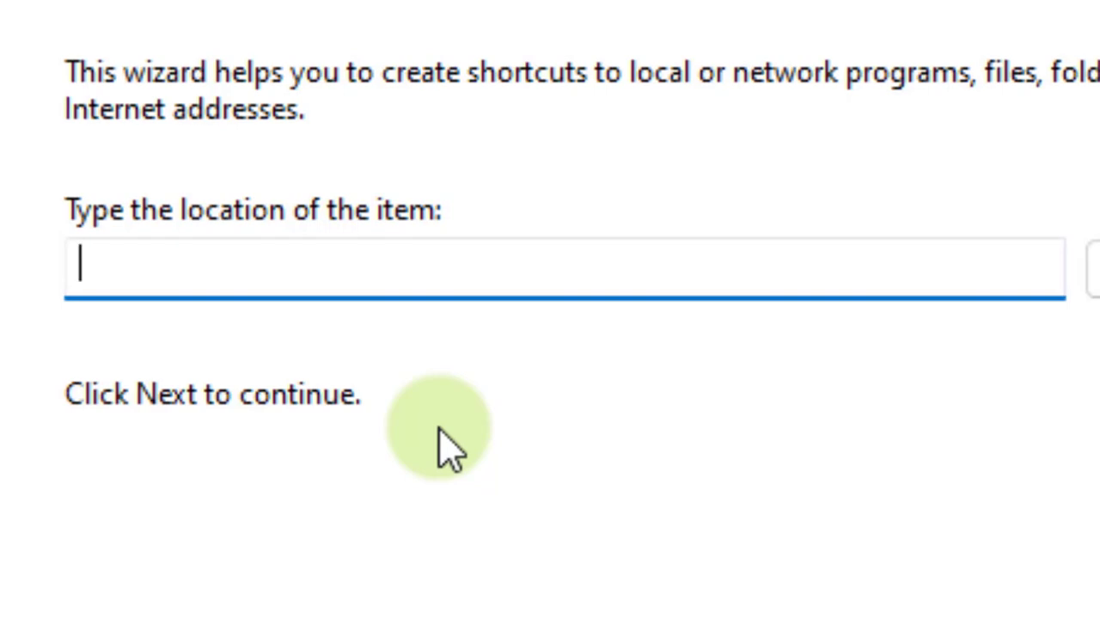
pyautogui.hotkey('ctrl', 'v')
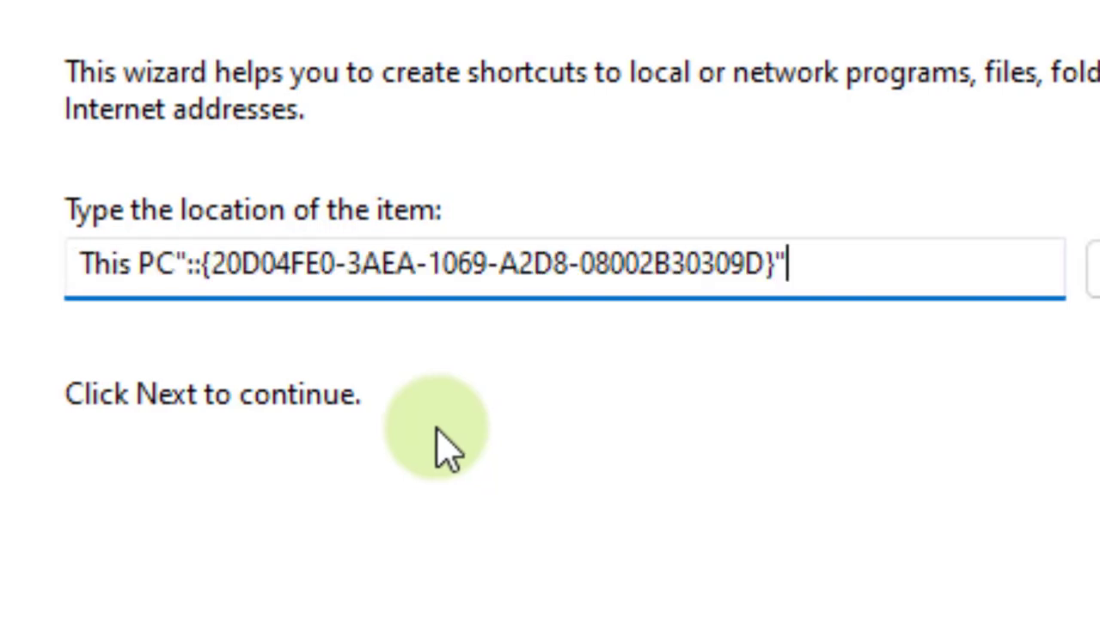
pyautogui.click(187, 258)
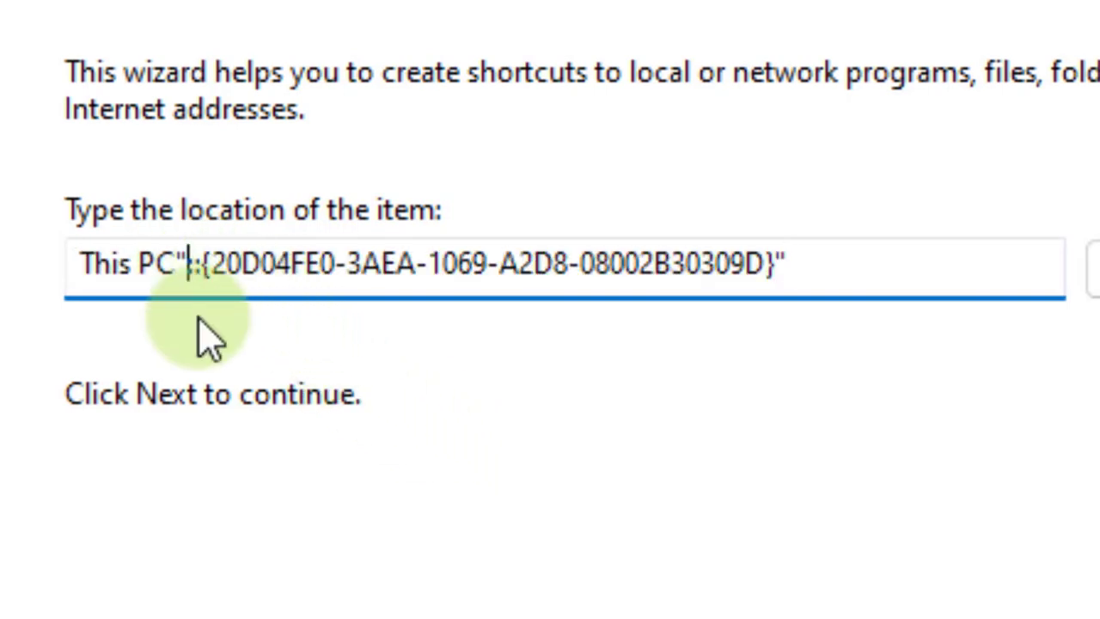
pyautogui.press('BackSpace')
pyautogui.press('BackSpace')
pyautogui.press('BackSpace')
pyautogui.press('BackSpace')
pyautogui.press('BackSpace')
pyautogui.press('BackSpace')
pyautogui.press('BackSpace')
pyautogui.press('BackSpace')
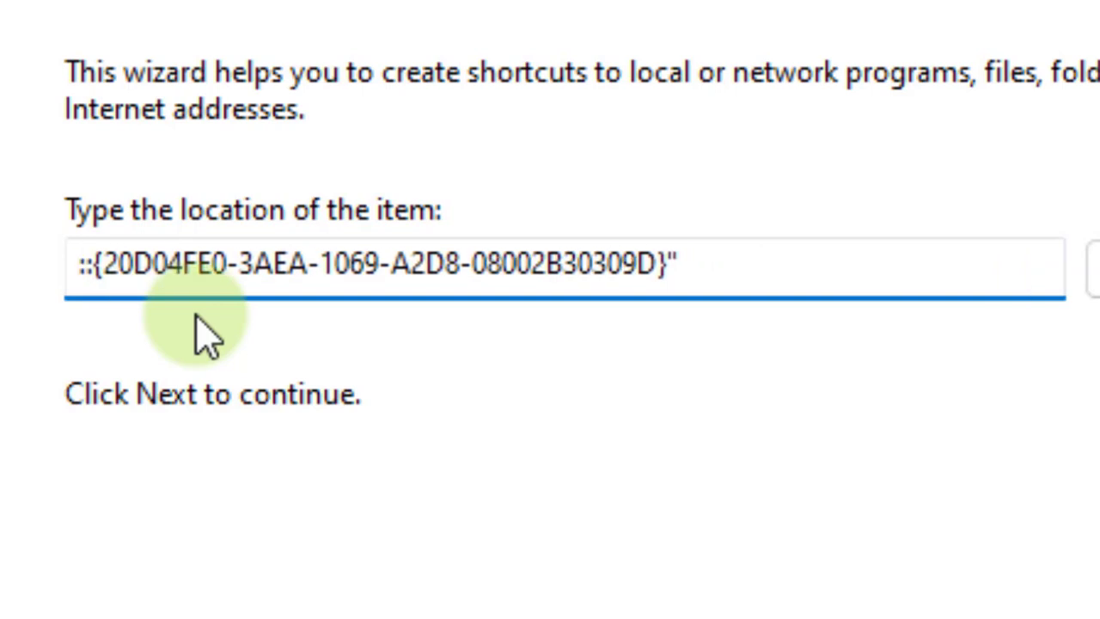
pyautogui.write('Expl')
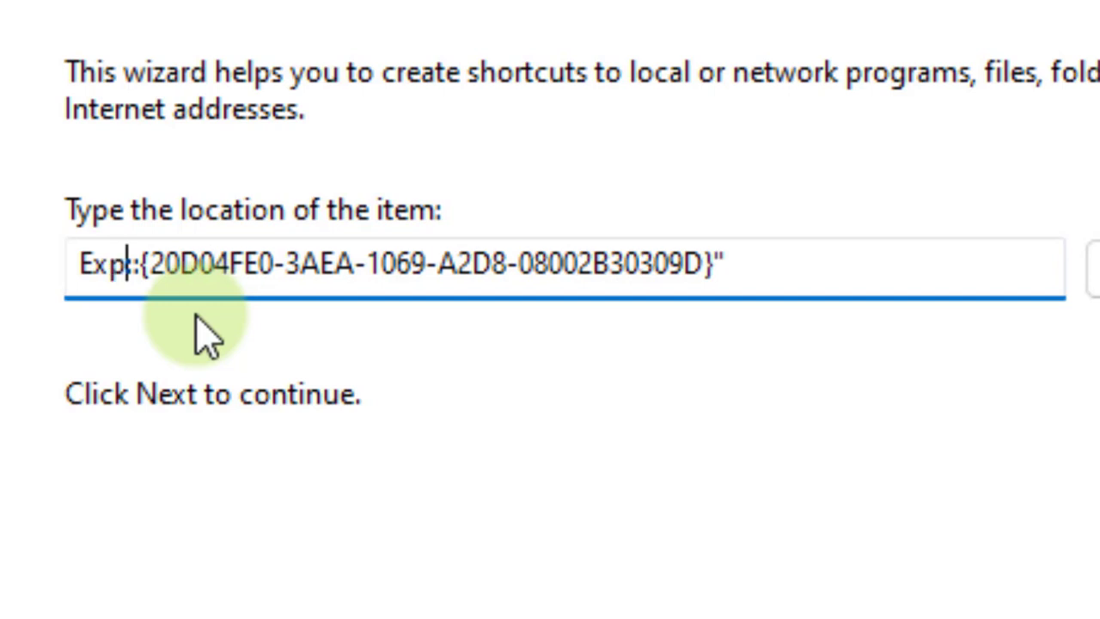
pyautogui.write('orer')
pyautogui.write('.exe')
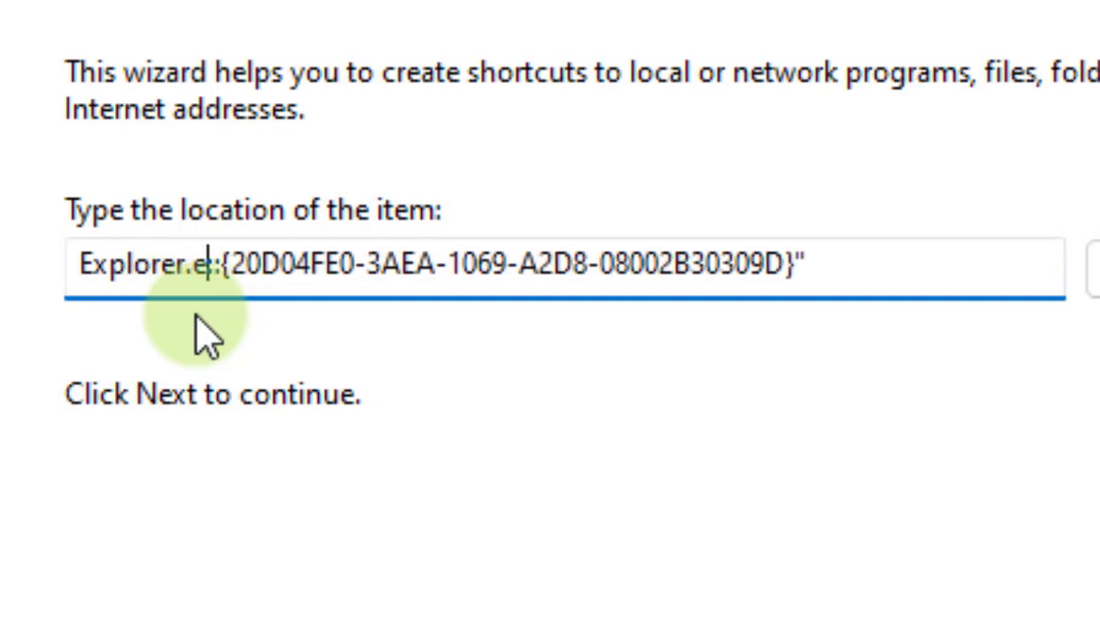
pyautogui.write(' shell')
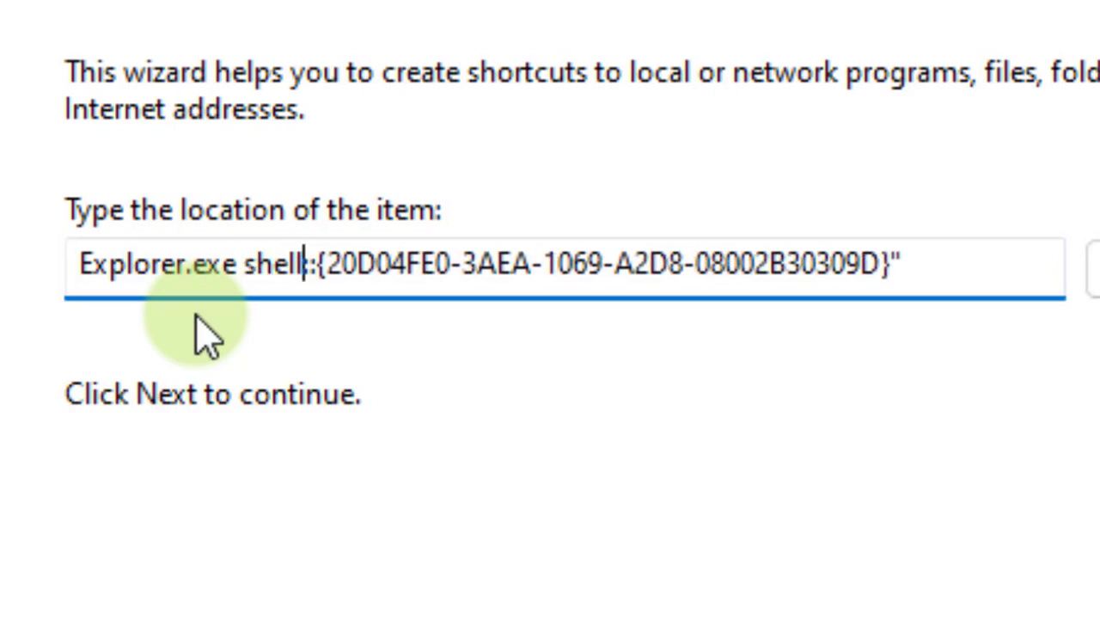
pyautogui.write('::')
pyautogui.click(371, 249)
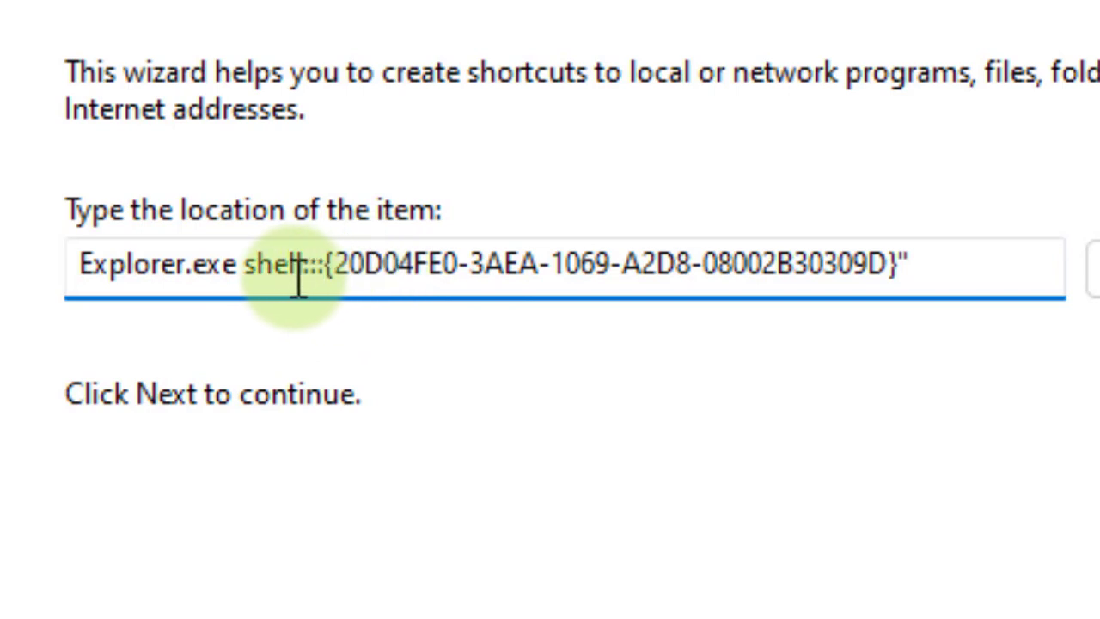
pyautogui.click(959, 256)
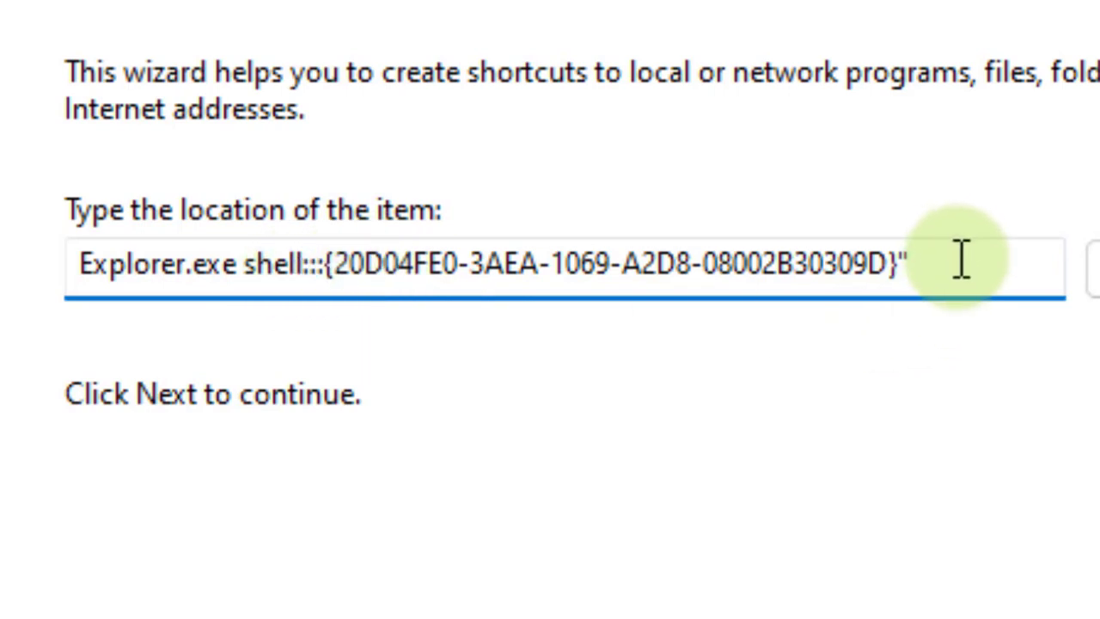
pyautogui.press('BackSpace')
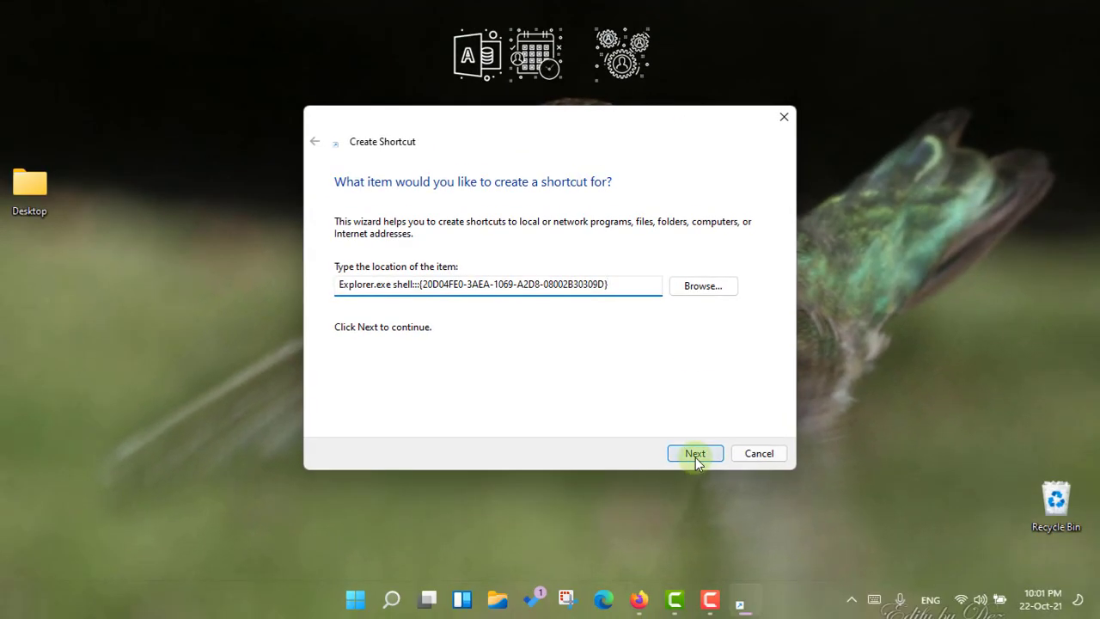
# Name the shortcut This Pc and finish creating it.
pyautogui.click(696, 455)
pyautogui.write('This Pc')
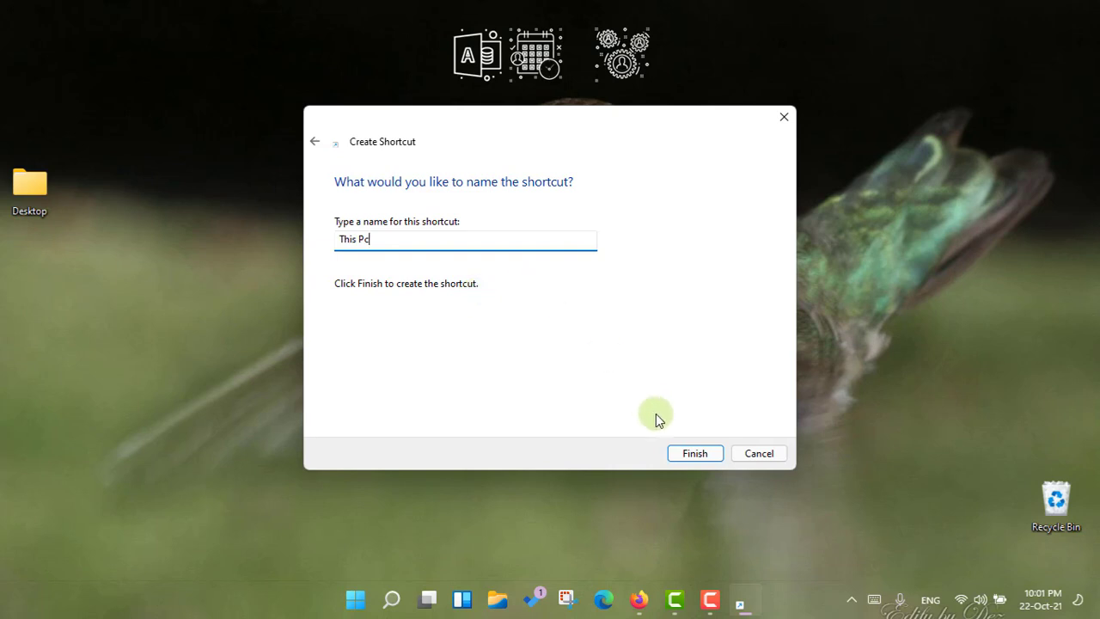
pyautogui.click(695, 453)
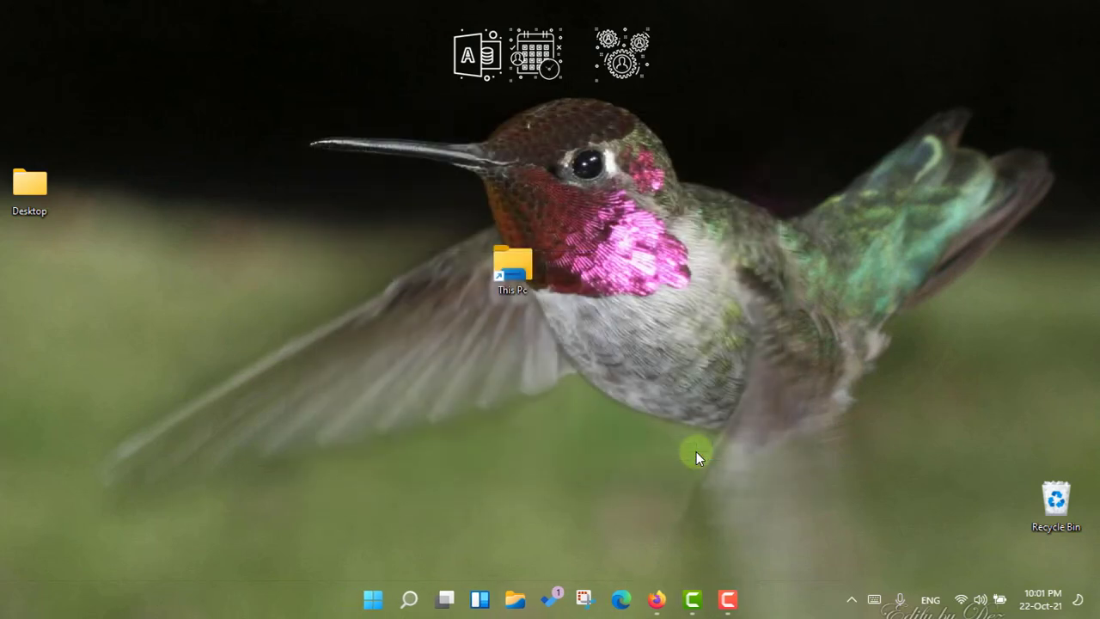
# Test the This Pc shortcut, then move it further left on the desktop.
pyautogui.doubleClick(519, 281)
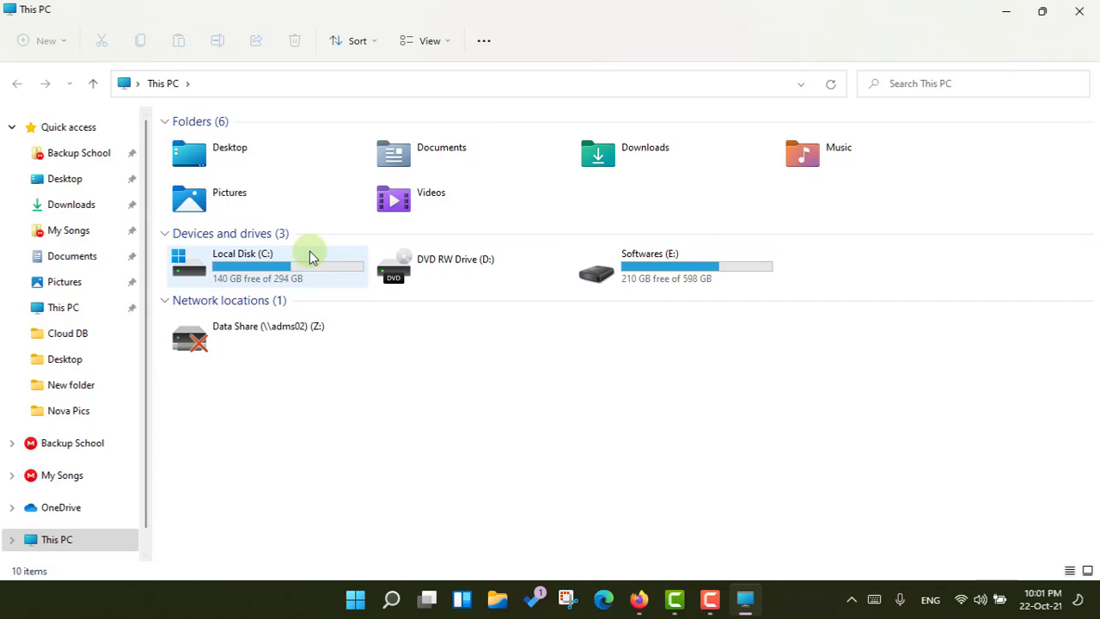
pyautogui.click(1079, 12)
pyautogui.moveTo(504, 280); pyautogui.dragTo(382, 245)
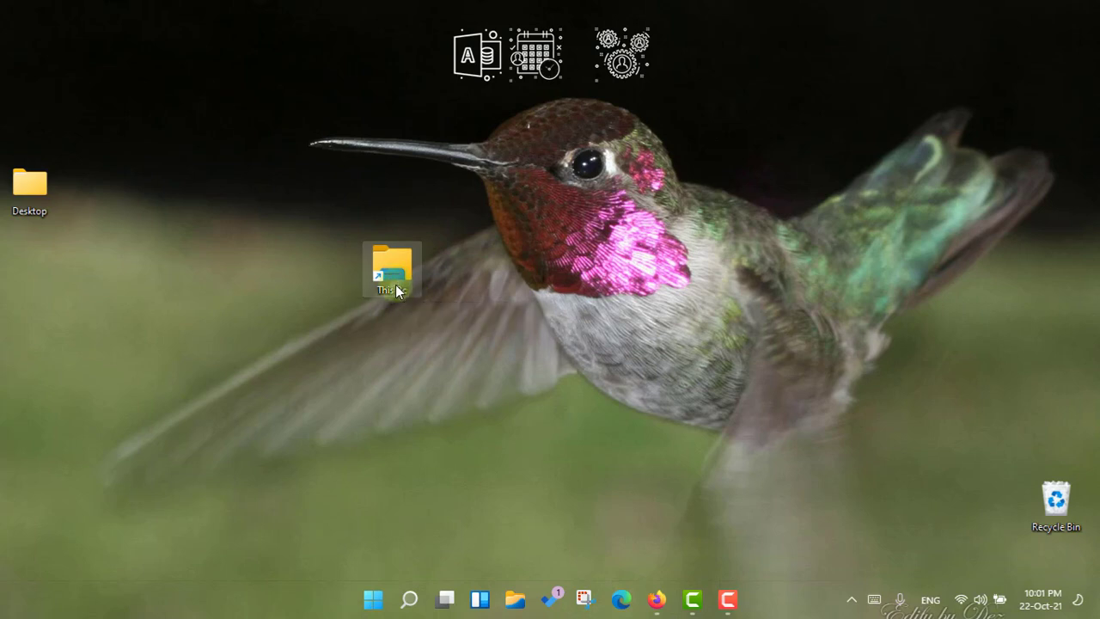
pyautogui.rightClick(397, 286)
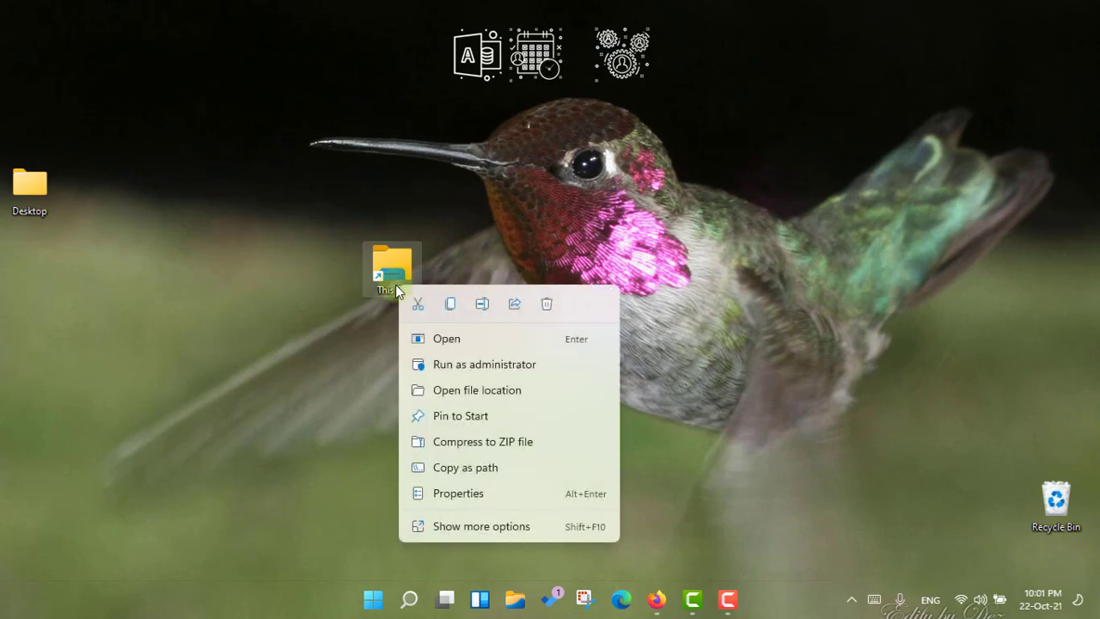
pyautogui.click(645, 476)
pyautogui.moveTo(393, 273); pyautogui.dragTo(332, 273)
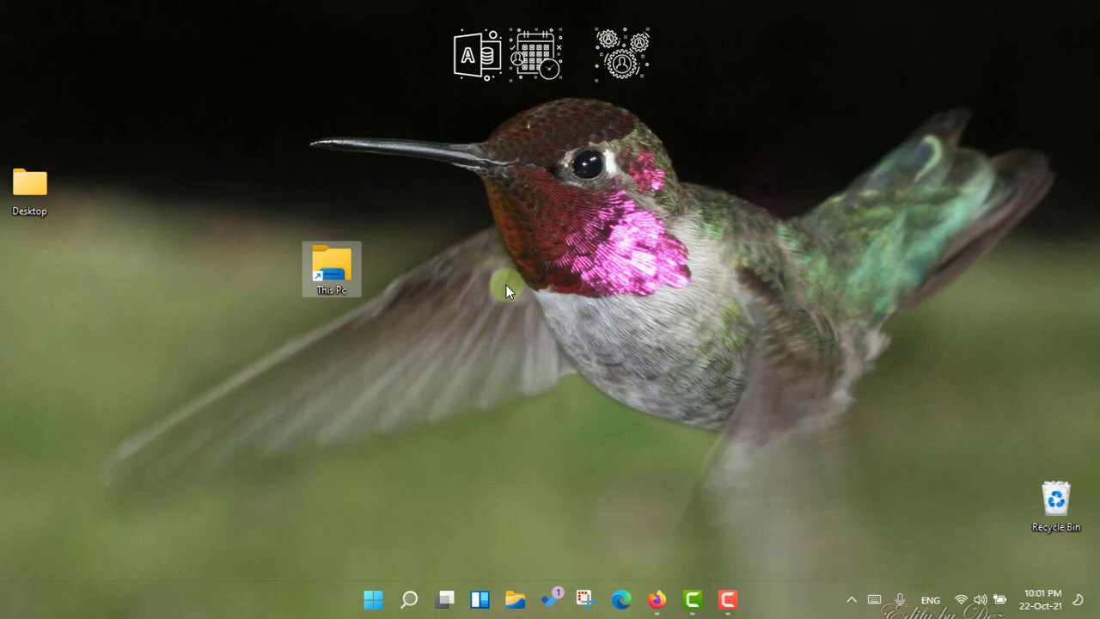
pyautogui.click(473, 278)
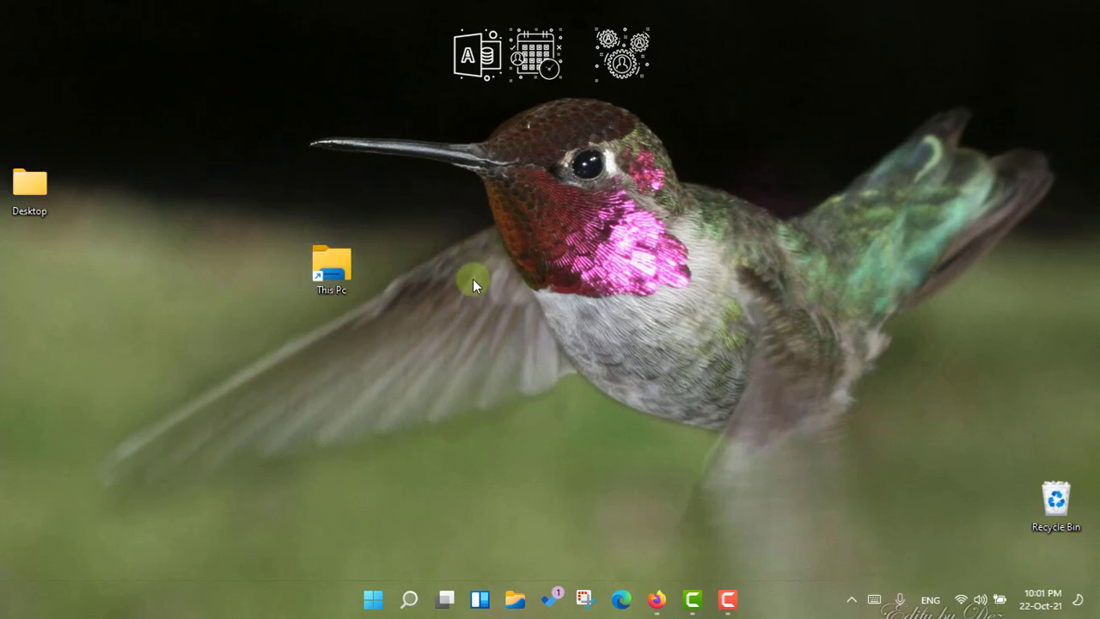
pyautogui.rightClick(474, 502)
pyautogui.click(436, 473)
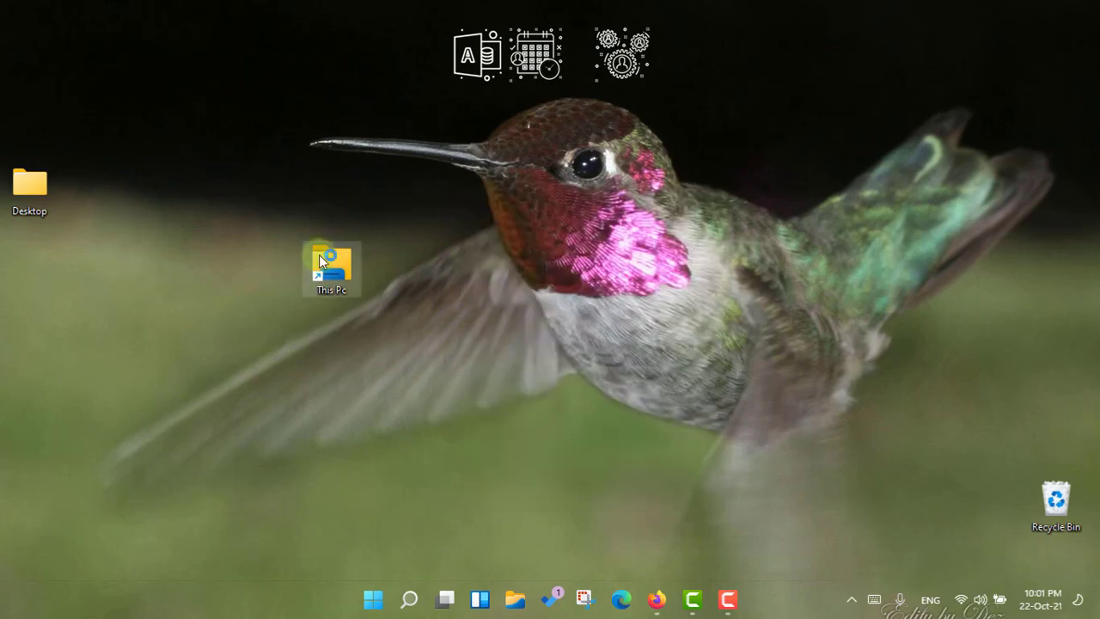
# Reopen This Pc, browse to Documents, then close it and select the This Pc icon.
pyautogui.doubleClick(319, 255)
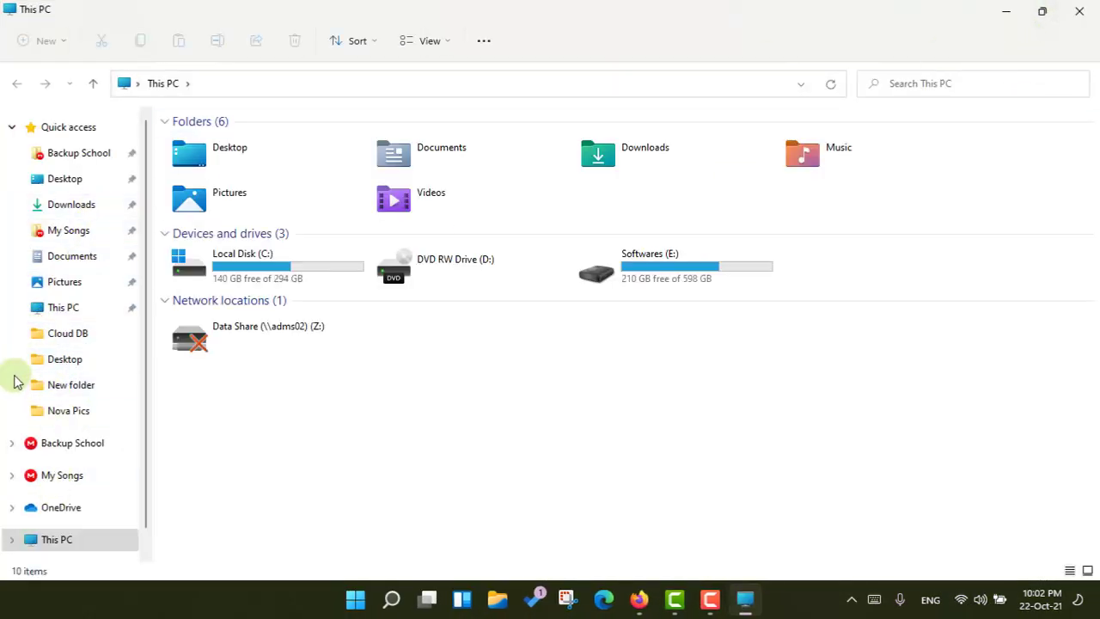
pyautogui.click(16, 538)
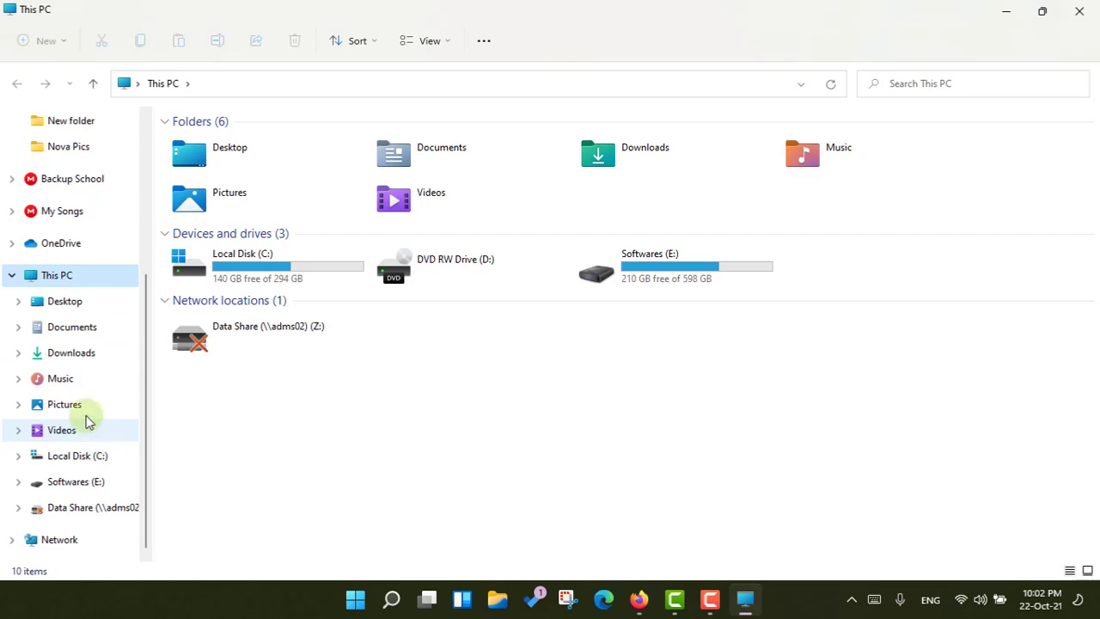
pyautogui.click(67, 337)
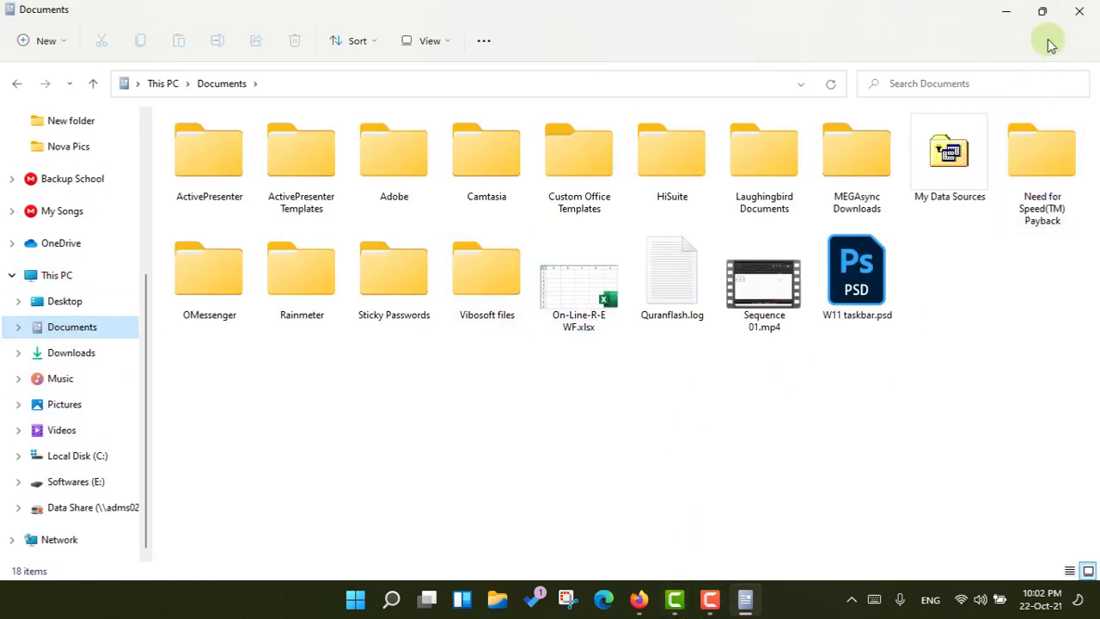
pyautogui.click(1080, 10)
pyautogui.click(345, 269)
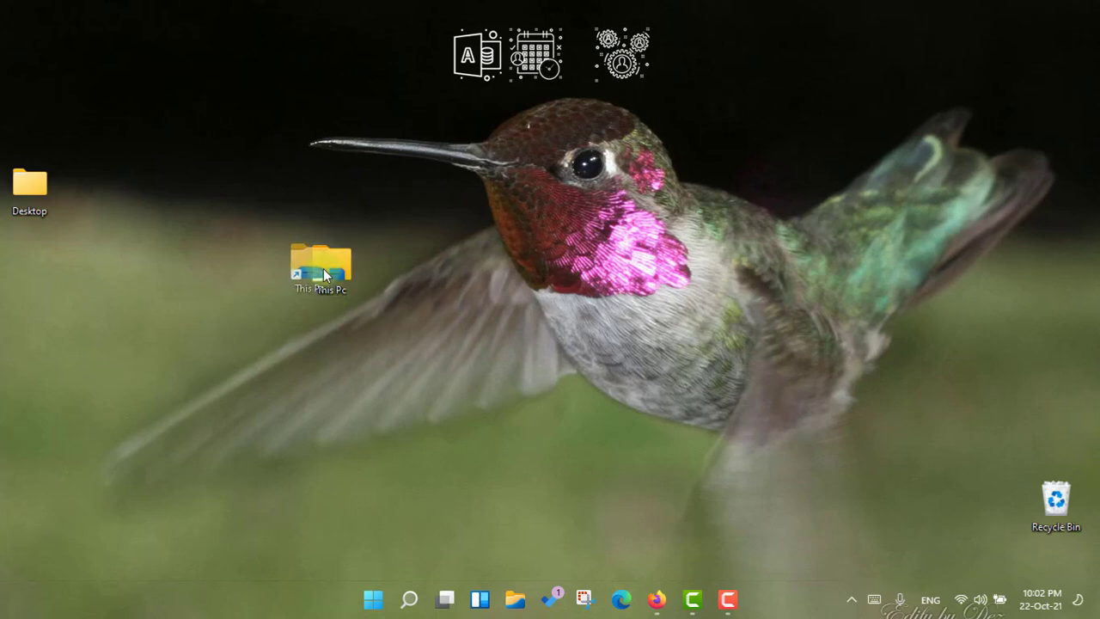
# Start a new shortcut and edit the pasted path to Explorer.exe={20D04FE0-3AEA-1069-A2D8-08002B30309D}.
pyautogui.rightClick(491, 270)
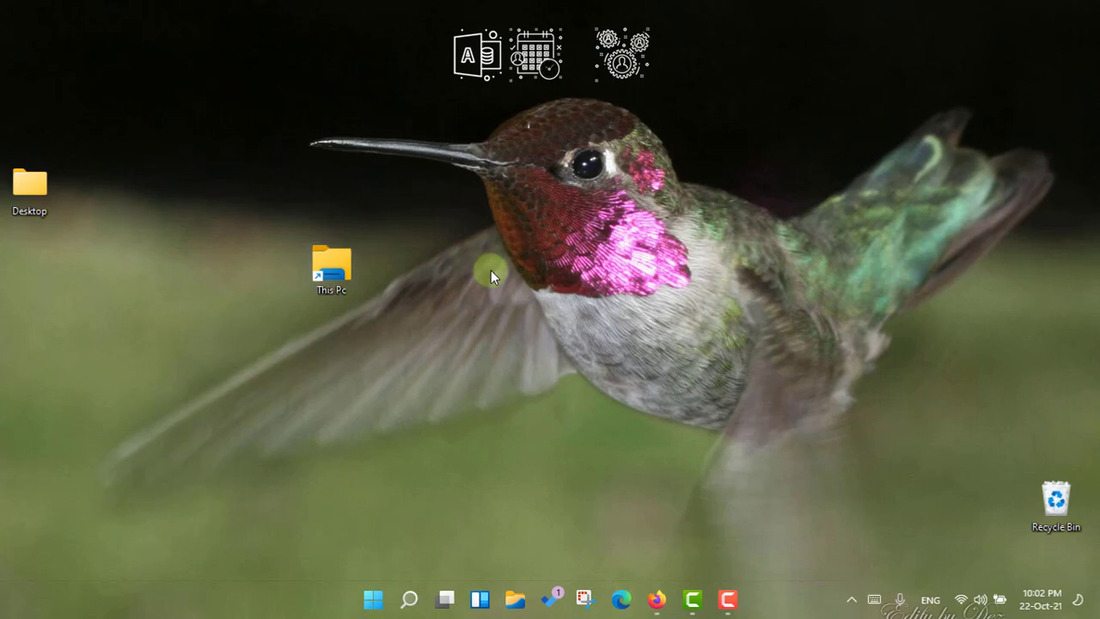
pyautogui.moveTo(560, 361)
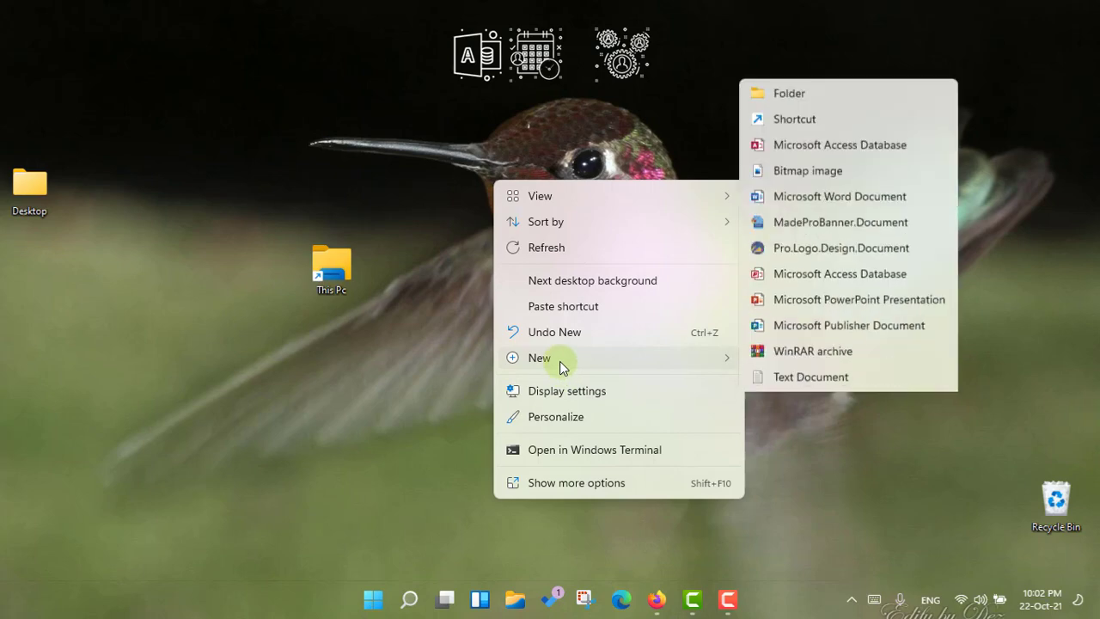
pyautogui.click(812, 91)
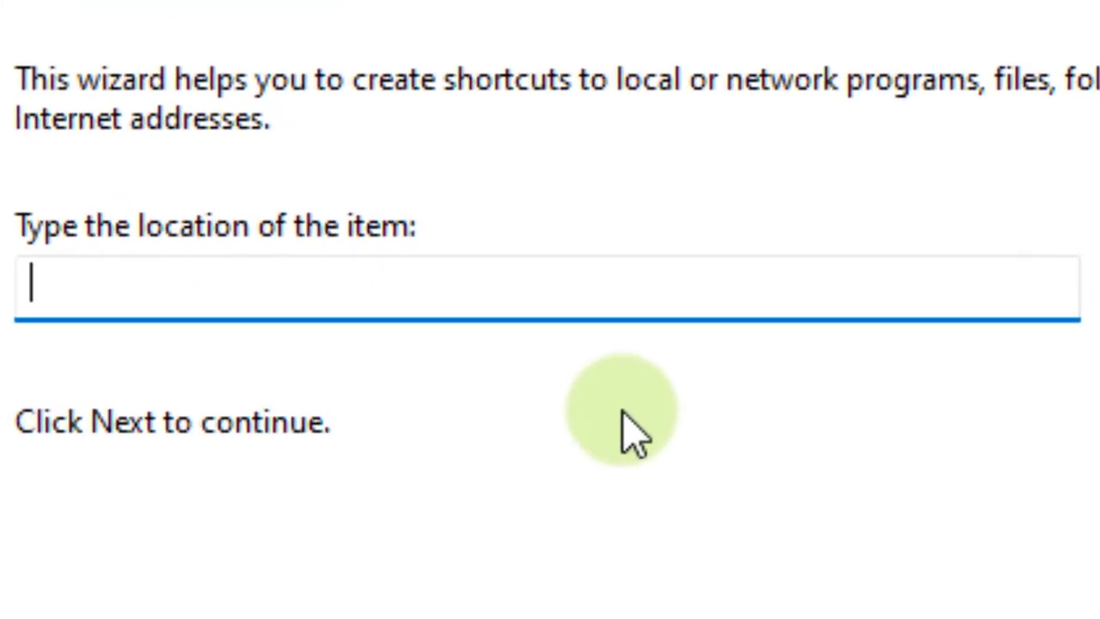
pyautogui.write('This PC"::{20D04FE0-3AEA-1069-A2D8-08002B30309D}"')
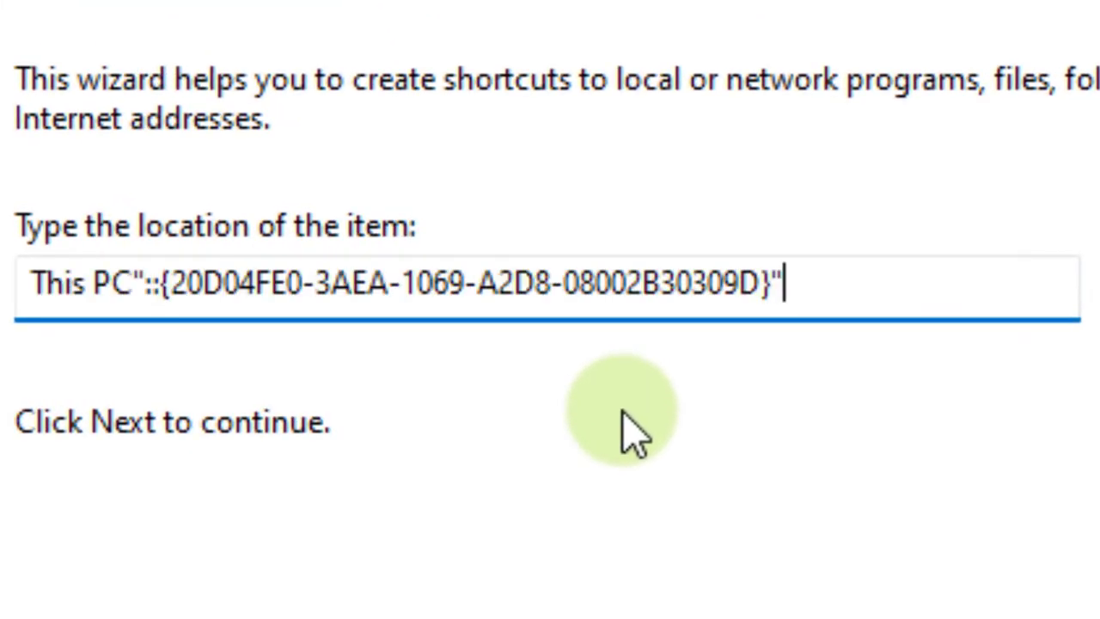
pyautogui.click(142, 273)
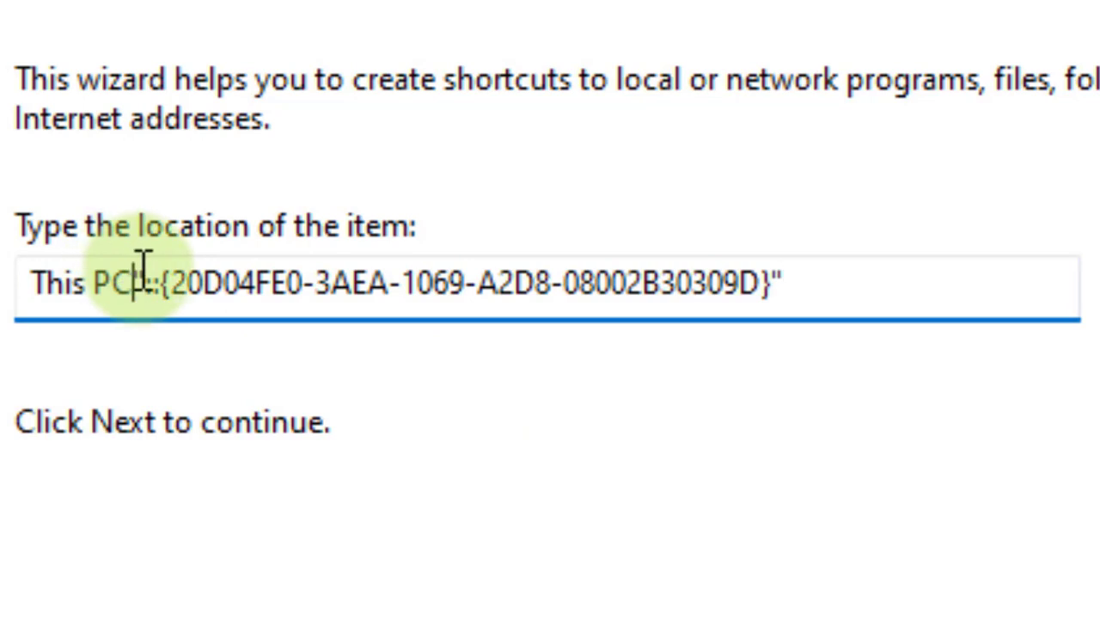
pyautogui.press('BackSpace')
pyautogui.press('BackSpace')
pyautogui.press('BackSpace')
pyautogui.press('BackSpace')
pyautogui.press('BackSpace')
pyautogui.press('BackSpace')
pyautogui.press('BackSpace')
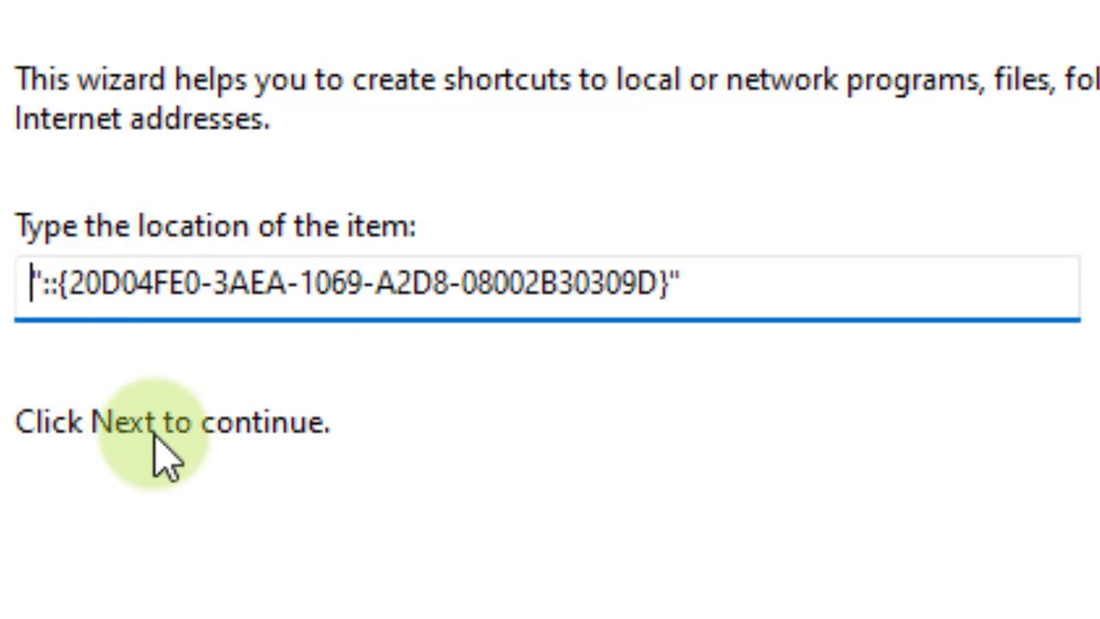
pyautogui.press('Delete')
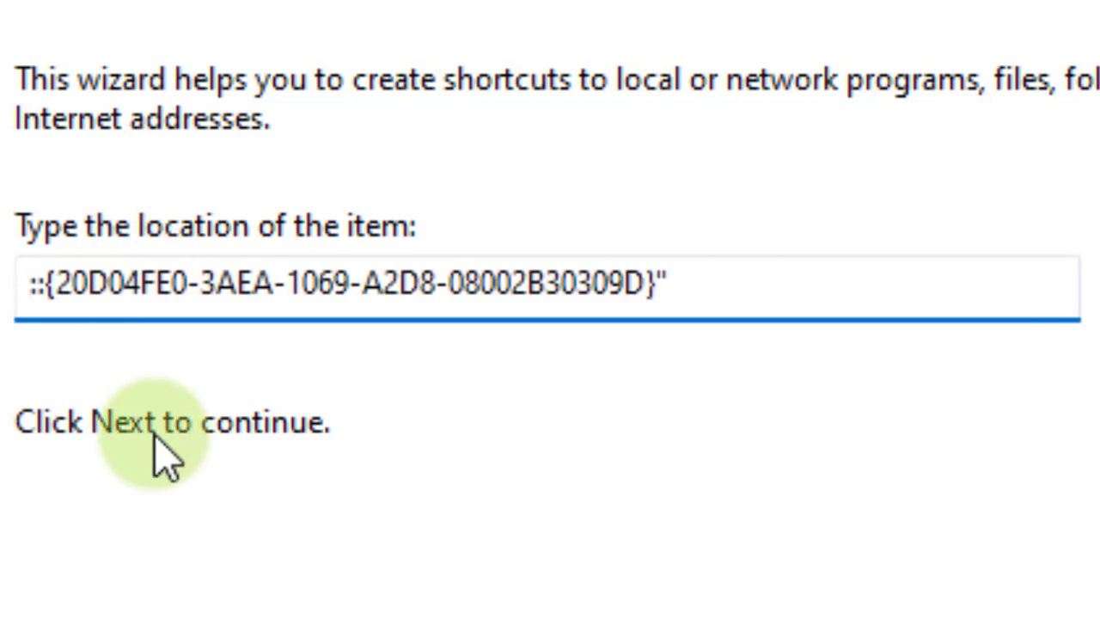
pyautogui.write('Explorer')
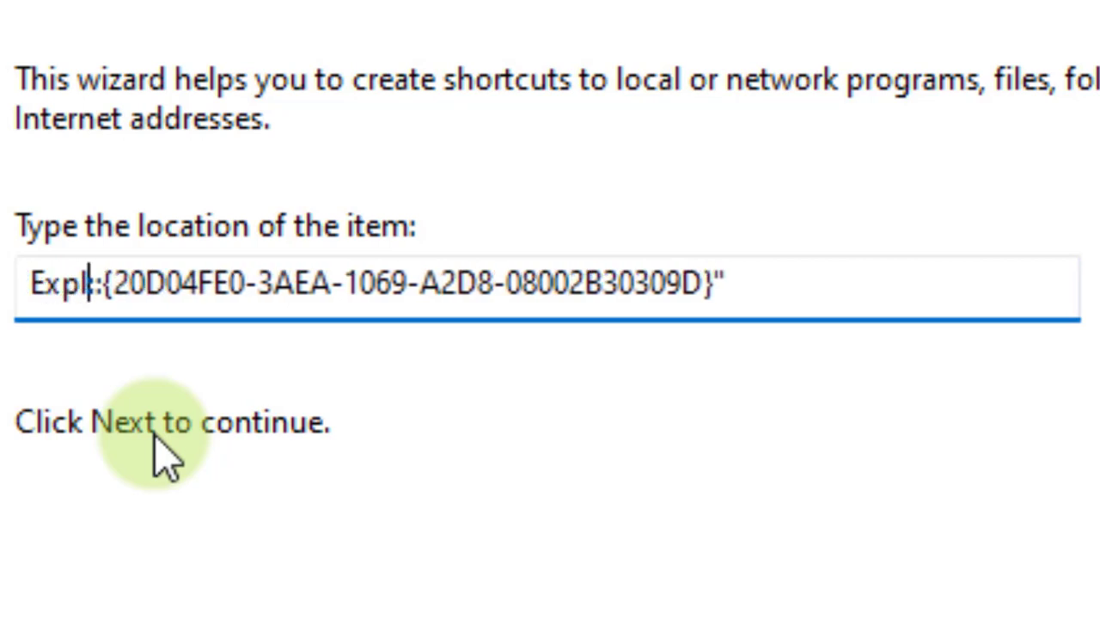
pyautogui.write('.exe')
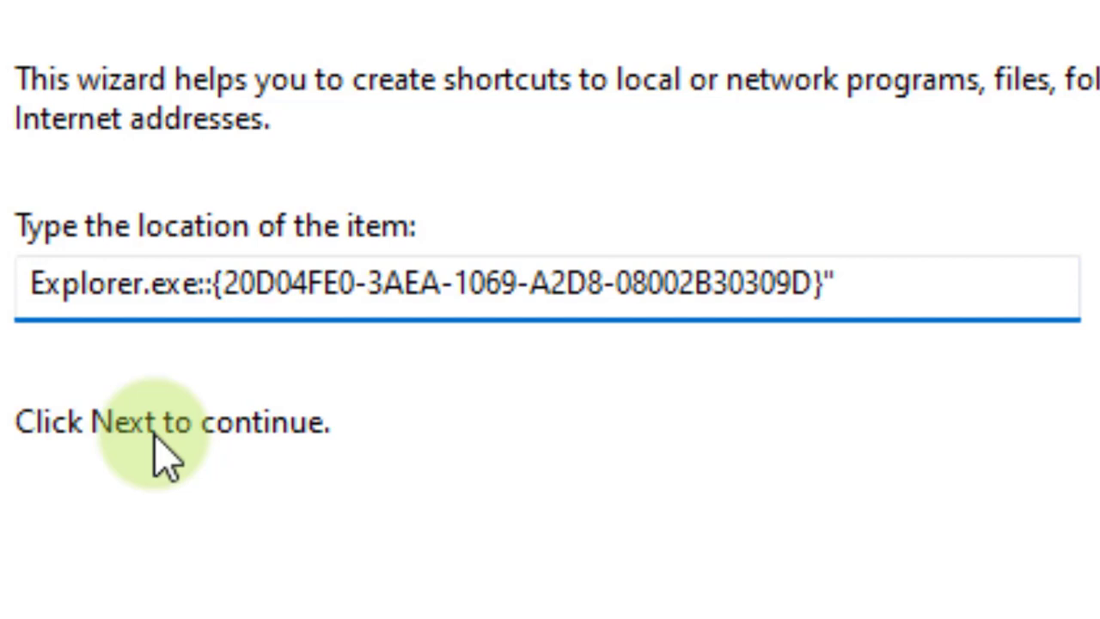
pyautogui.press('Delete')
pyautogui.press('Delete')
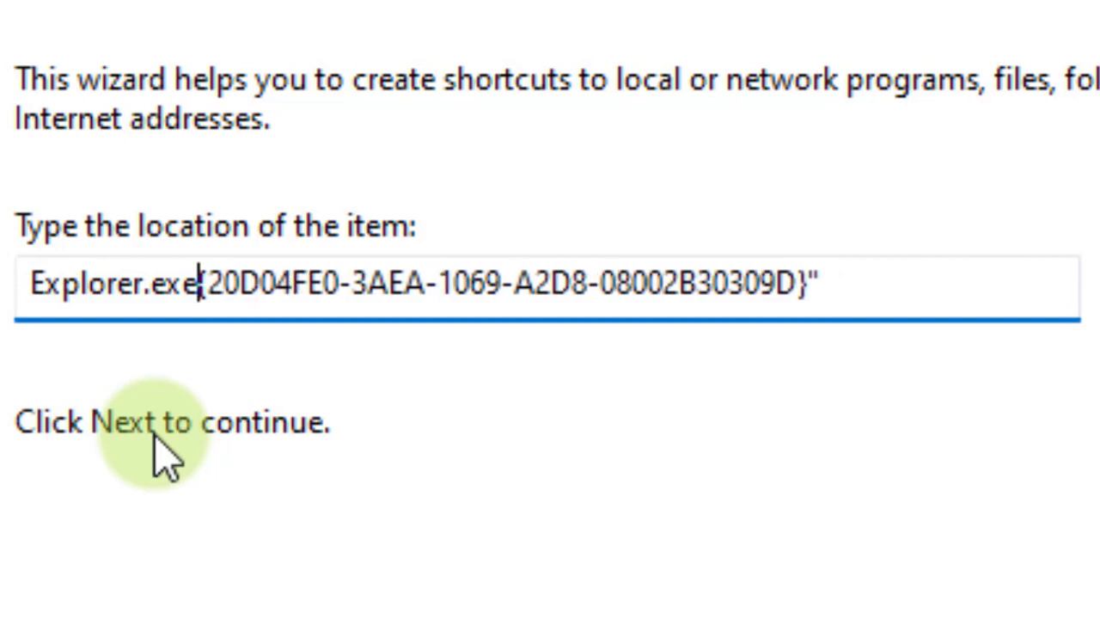
pyautogui.write('=')
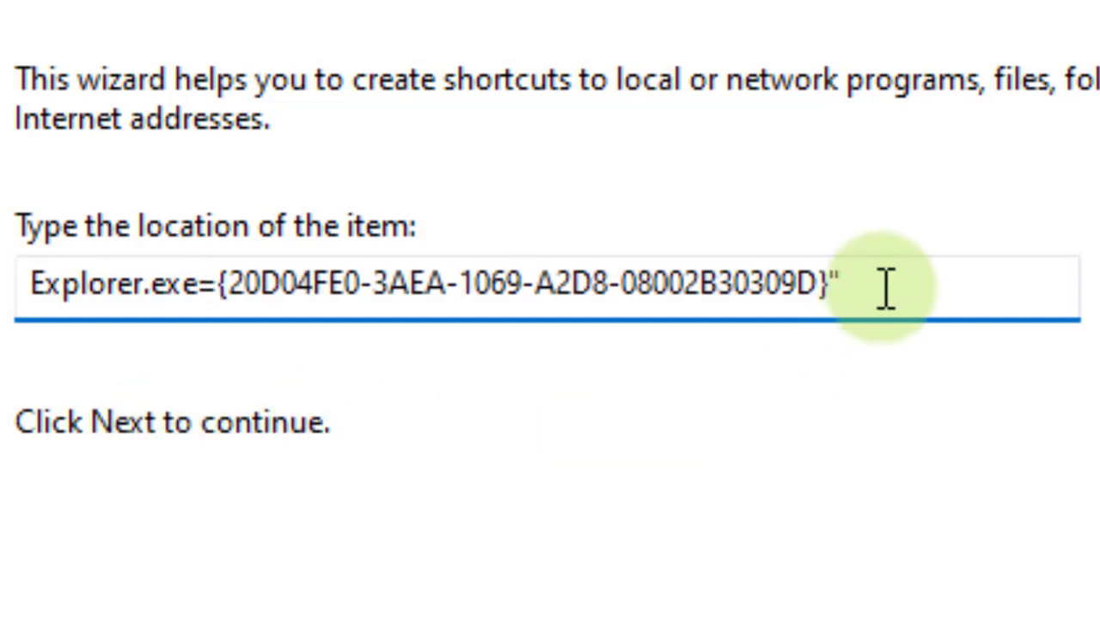
pyautogui.press('BackSpace')
pyautogui.press('Return')
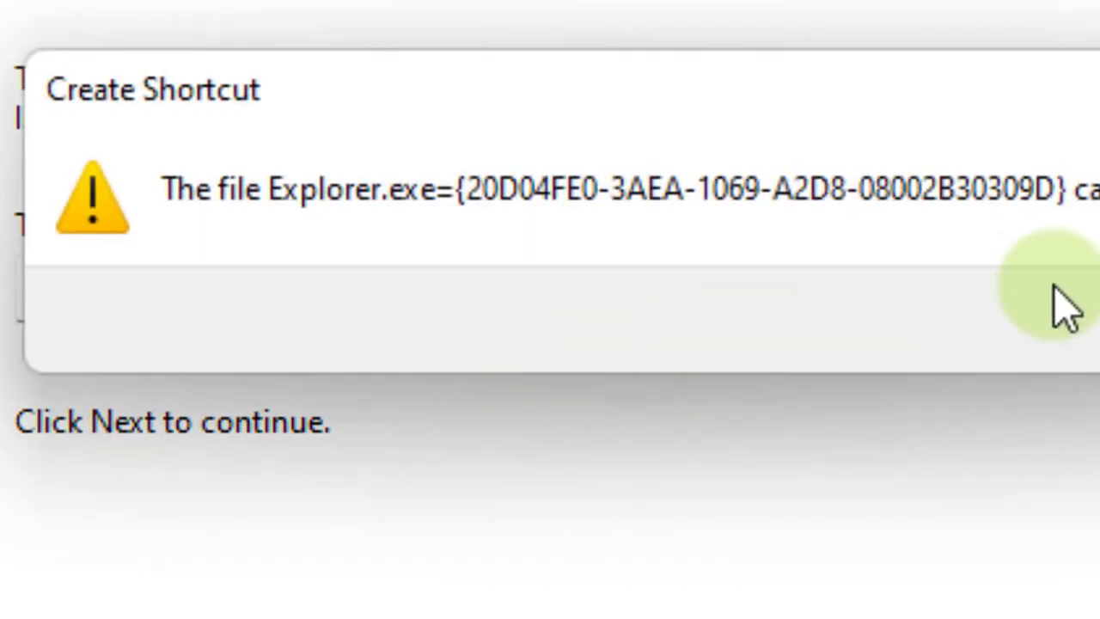
# Dismiss the invalid-file warning, insert 'shell' after Explorer.exe, and accept the location.
pyautogui.press('Return')
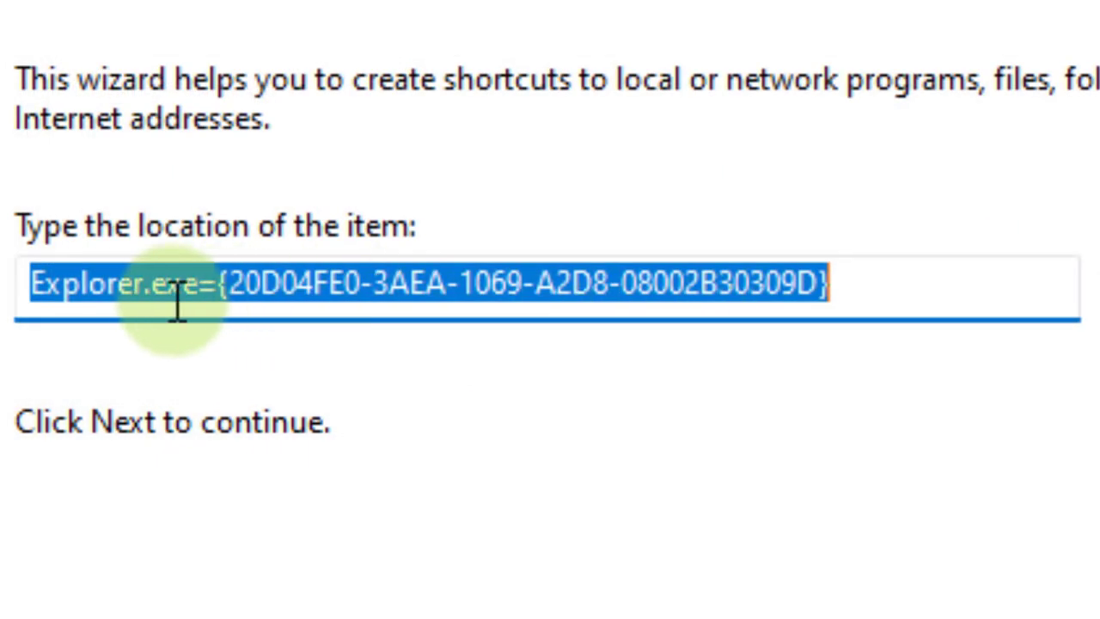
pyautogui.click(210, 292)
pyautogui.write('shell')
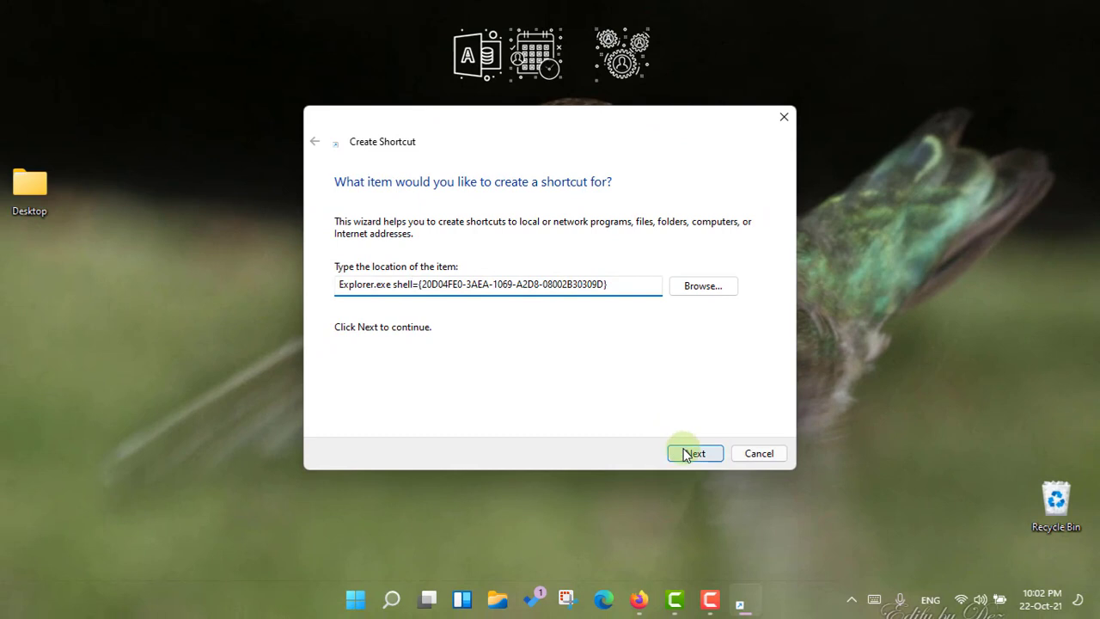
pyautogui.click(686, 454)
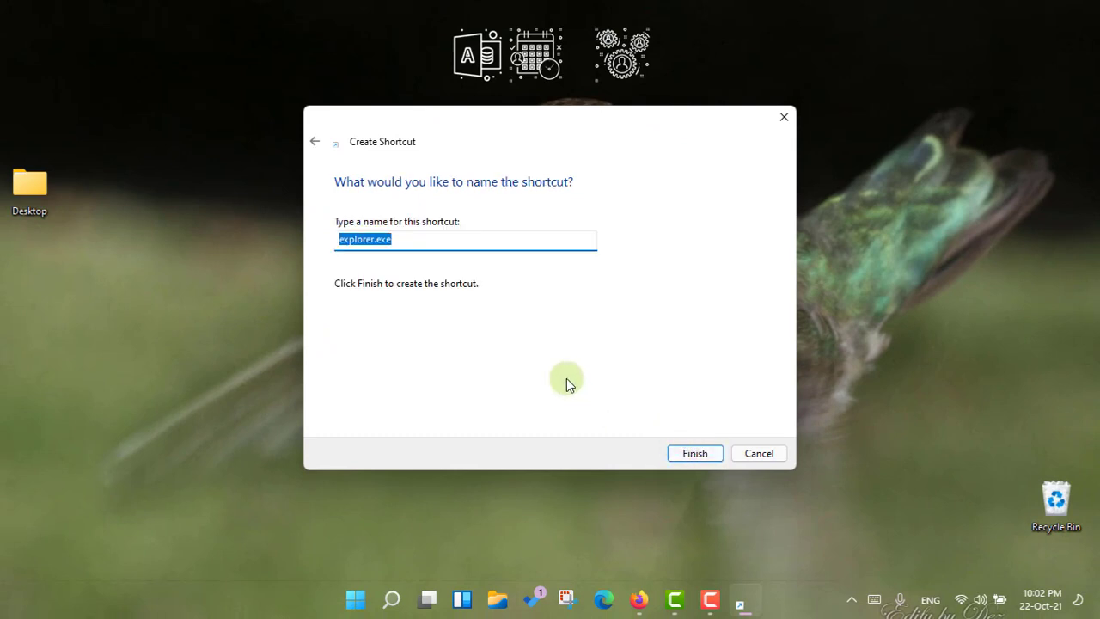
# Name the shortcut My Documents, then test that it opens Documents and close it.
pyautogui.write('My Documents')
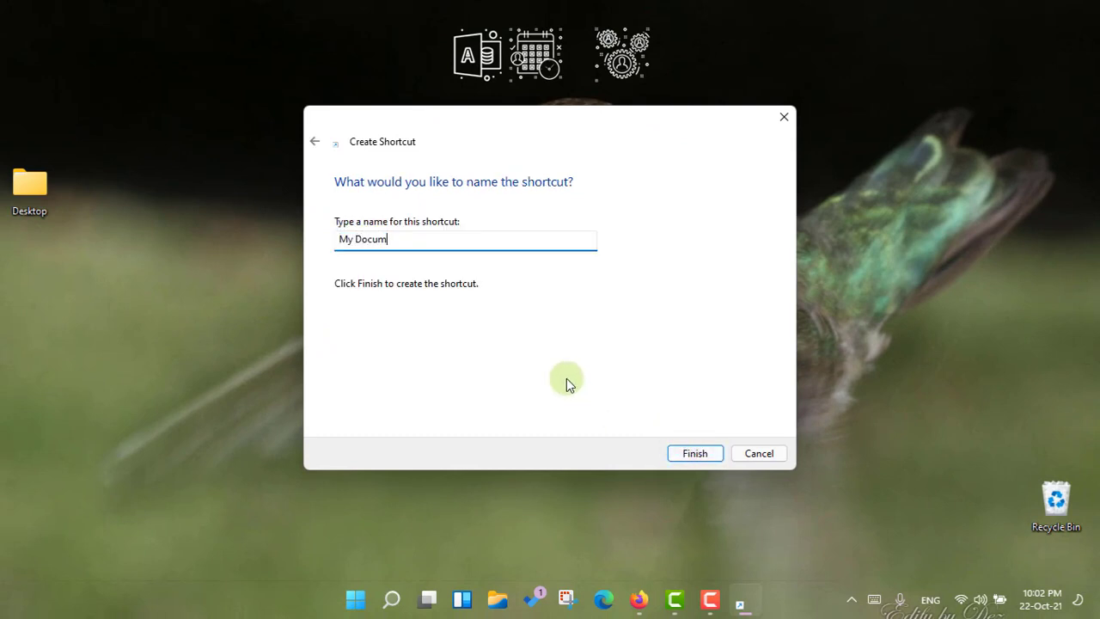
pyautogui.click(691, 457)
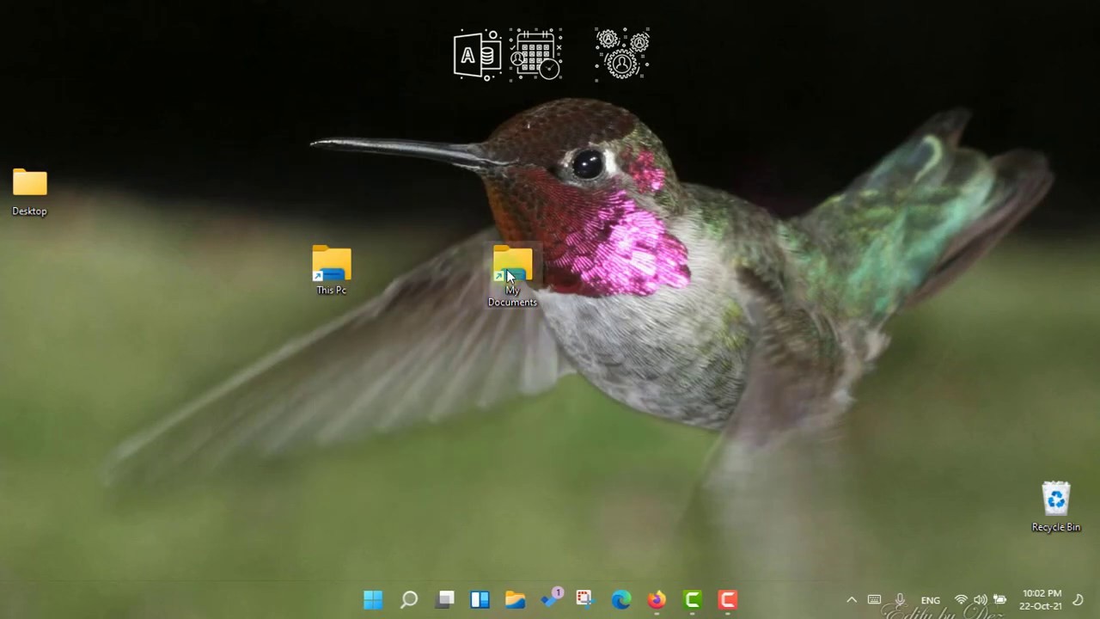
pyautogui.doubleClick(508, 272)
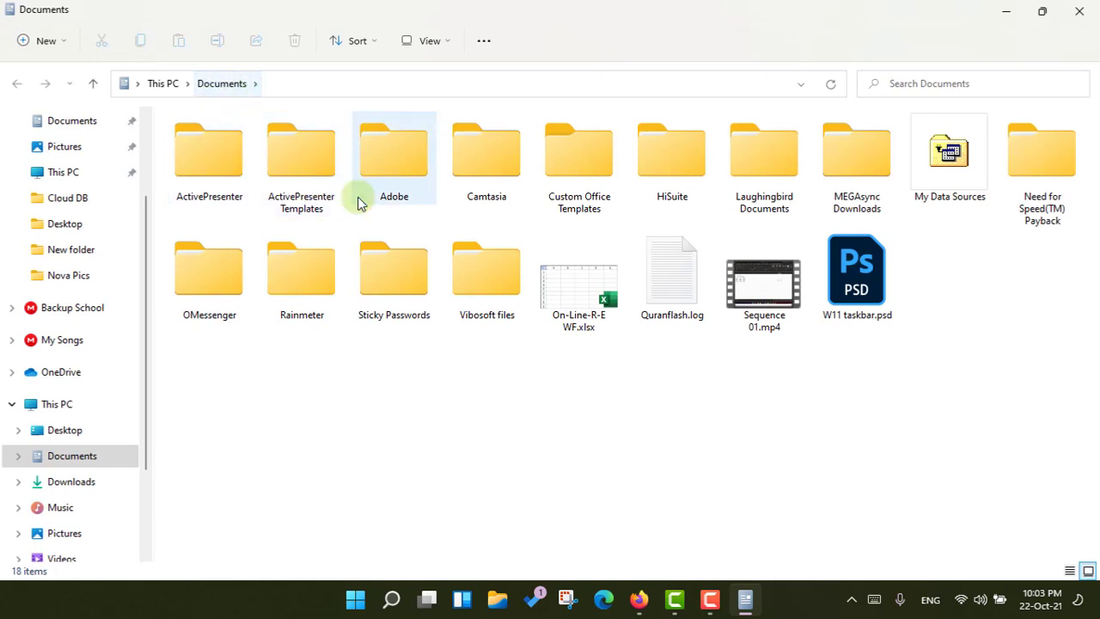
pyautogui.click(1079, 11)
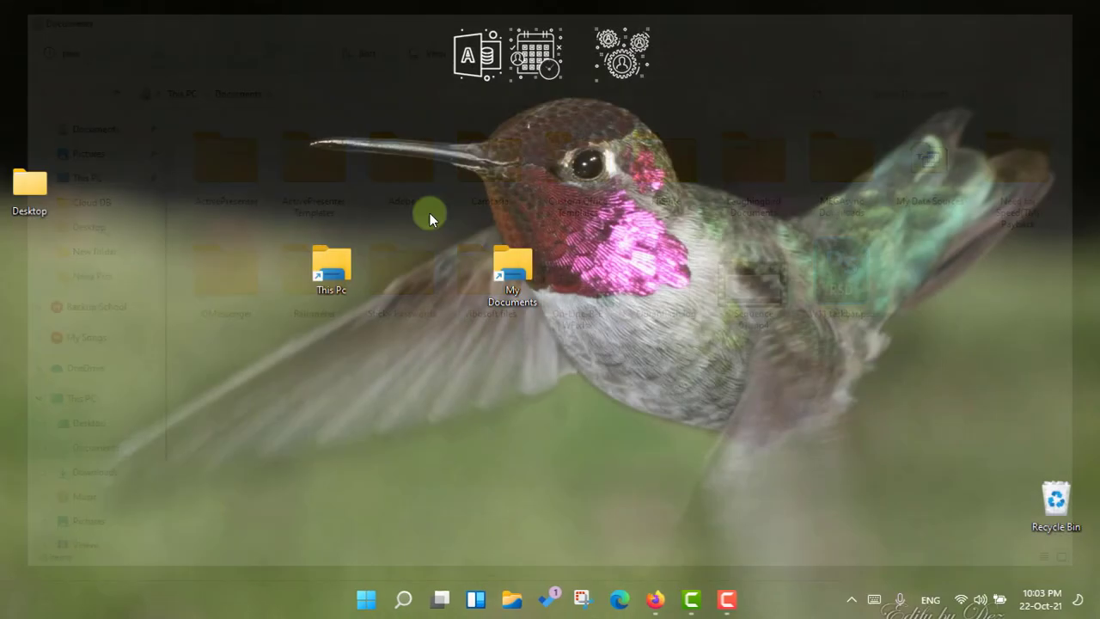
# Open This Pc, go to Network, copy its address, and close the window.
pyautogui.doubleClick(343, 273)
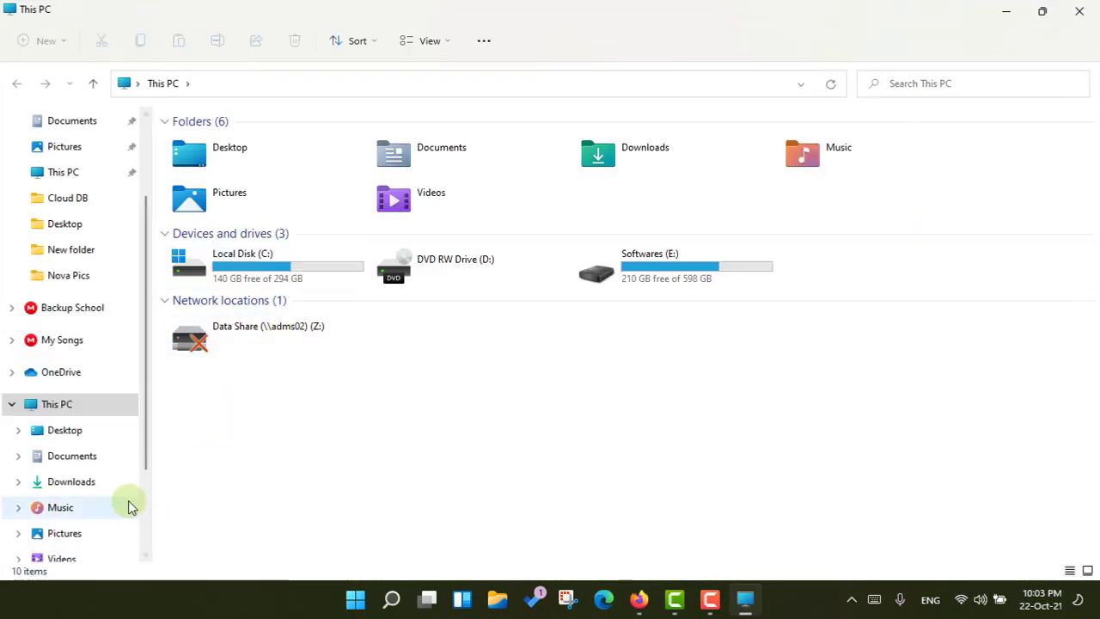
pyautogui.moveTo(145, 415); pyautogui.dragTo(141, 498)
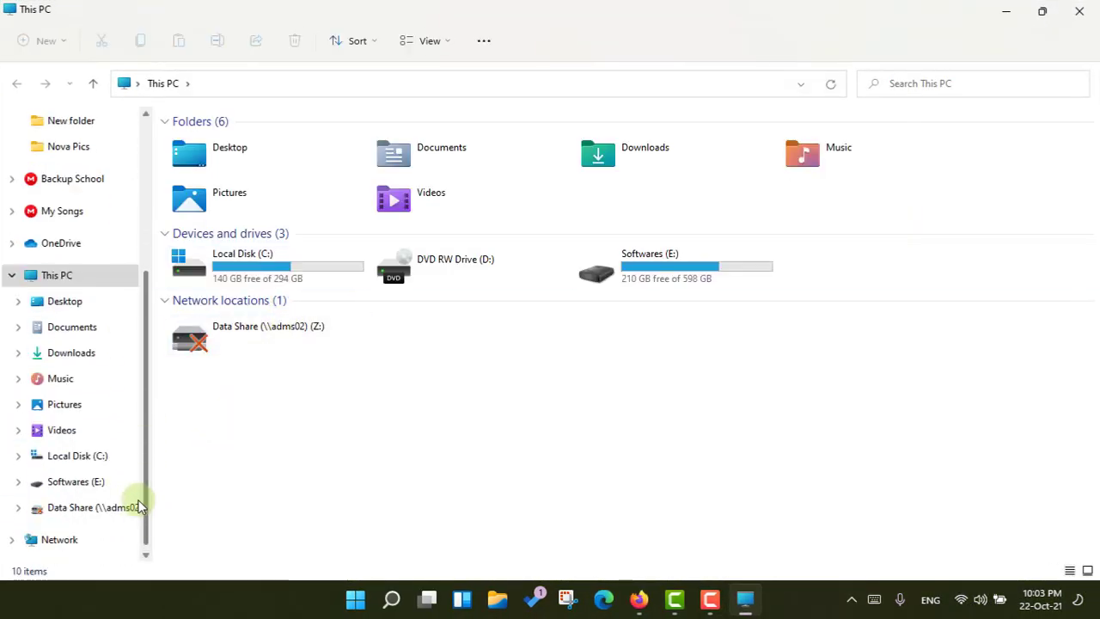
pyautogui.click(34, 542)
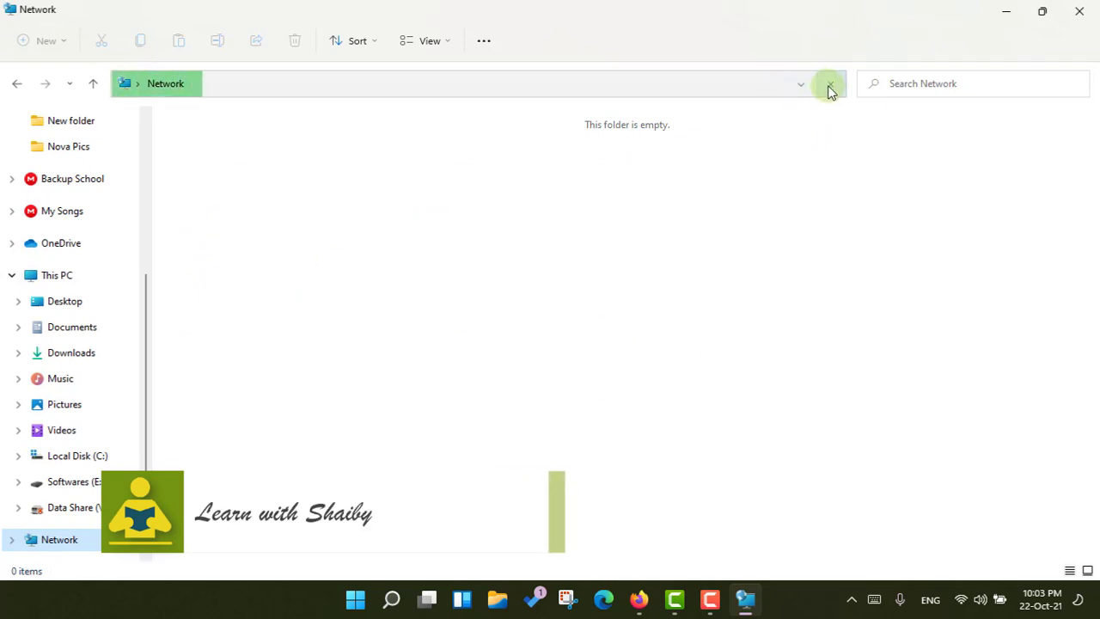
pyautogui.rightClick(124, 85)
pyautogui.click(158, 92)
pyautogui.click(1079, 11)
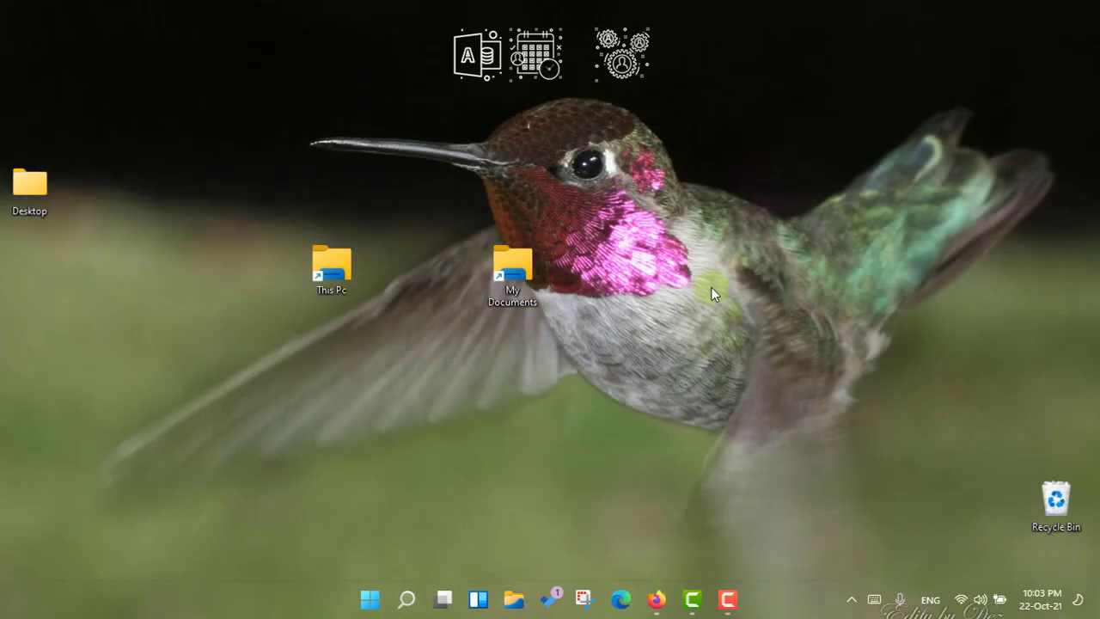
# Create a shortcut with location Explorer.exe Shell:::{F02C1A0D-BE21-4350-88B0-7367FC96EF3C} and proceed to naming.
pyautogui.rightClick(620, 272)
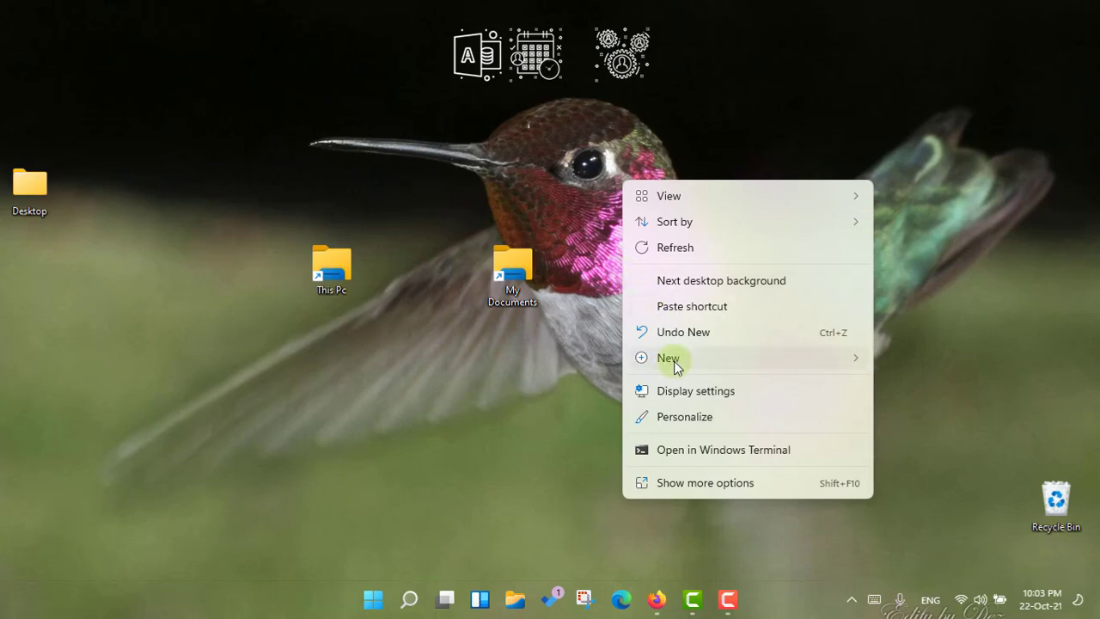
pyautogui.moveTo(818, 356)
pyautogui.click(967, 75)
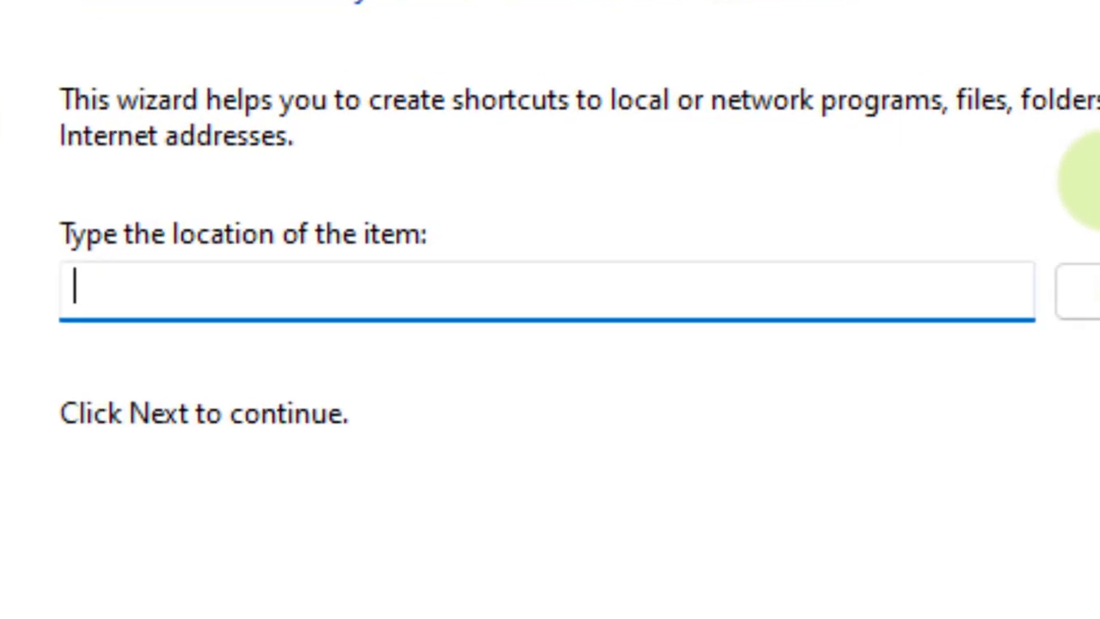
pyautogui.hotkey('ctrl', 'v')
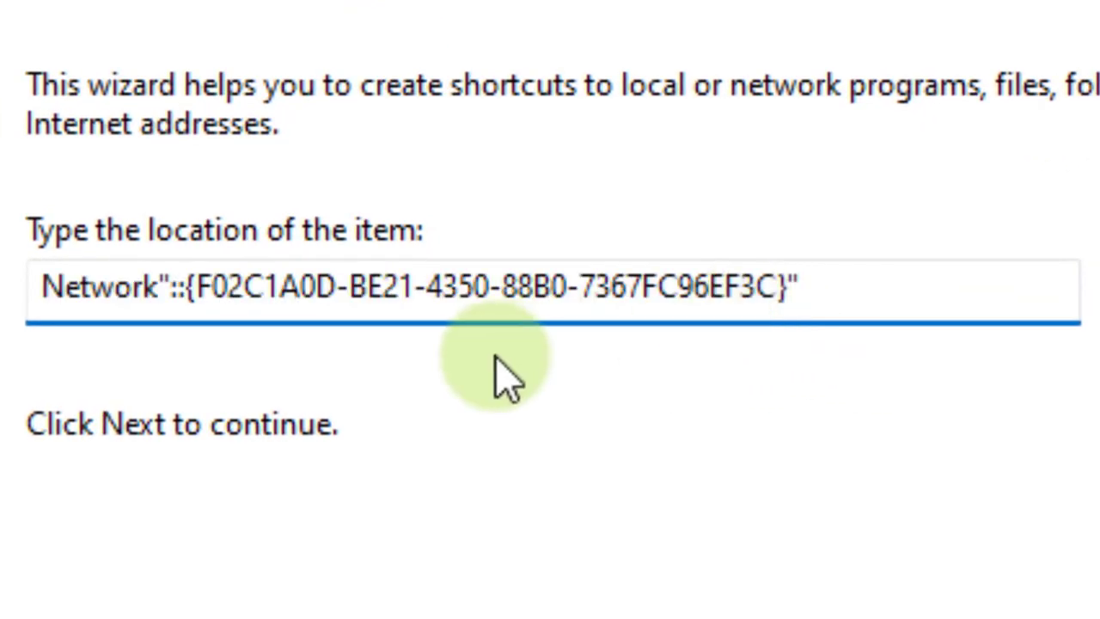
pyautogui.click(176, 286)
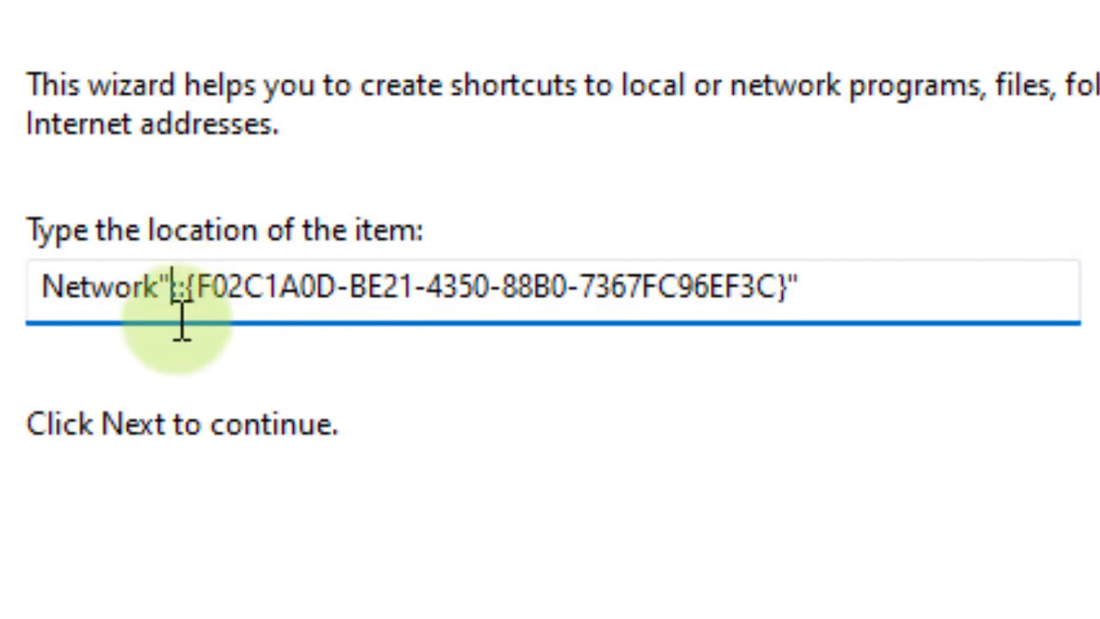
pyautogui.press('BackSpace')
pyautogui.press('BackSpace')
pyautogui.press('BackSpace')
pyautogui.press('BackSpace')
pyautogui.press('BackSpace')
pyautogui.press('BackSpace')
pyautogui.press('BackSpace')
pyautogui.press('BackSpace')
pyautogui.write('Explorer.exe She')
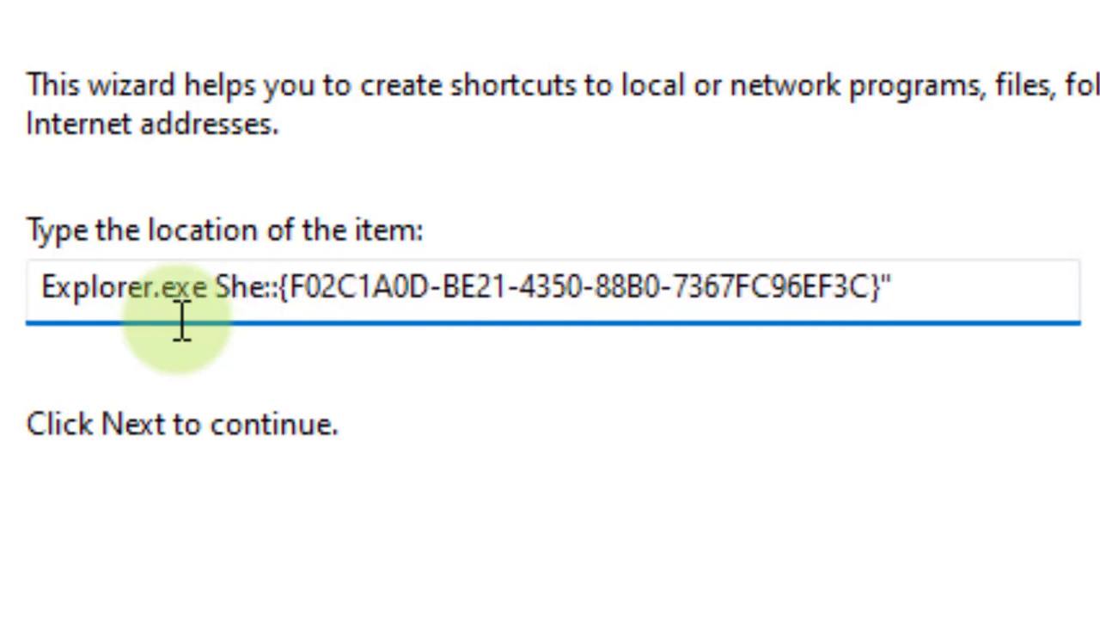
pyautogui.write('ll:')
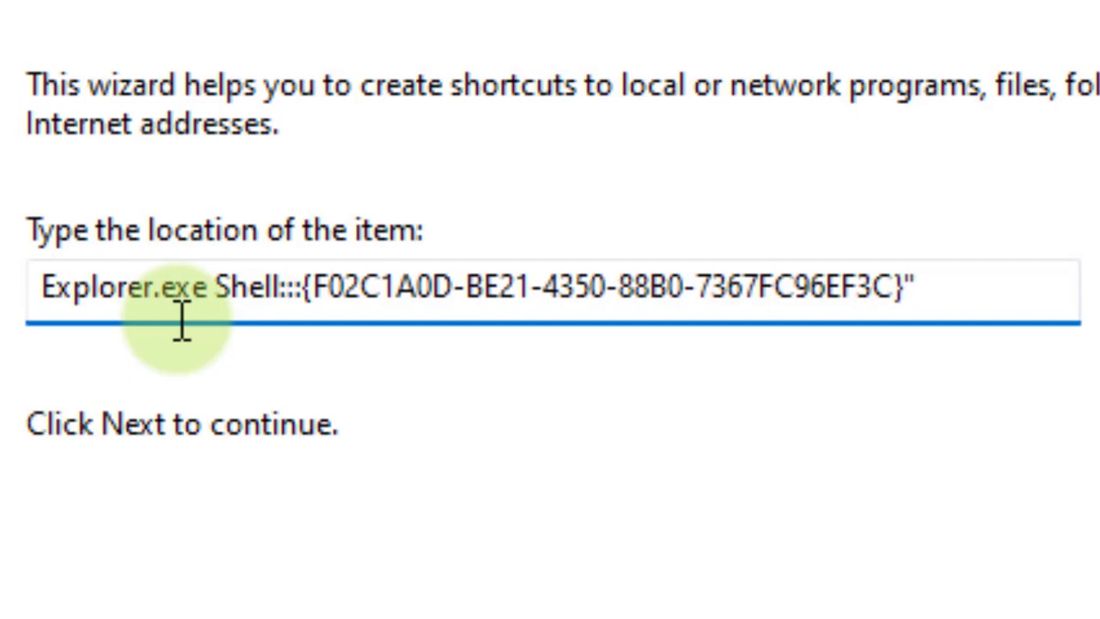
pyautogui.click(948, 288)
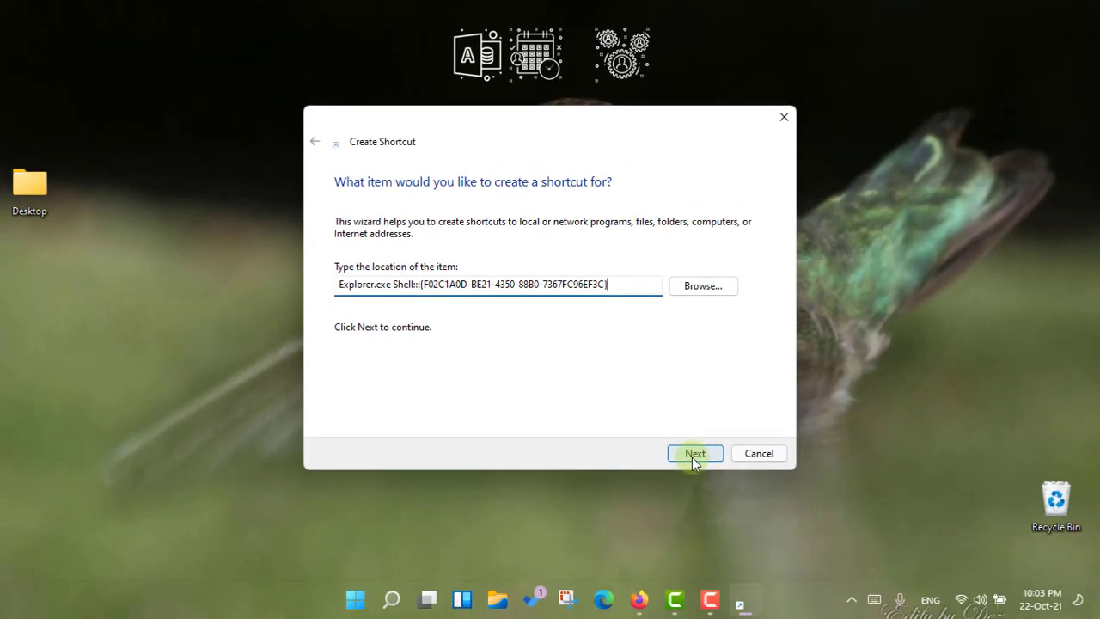
pyautogui.click(694, 454)
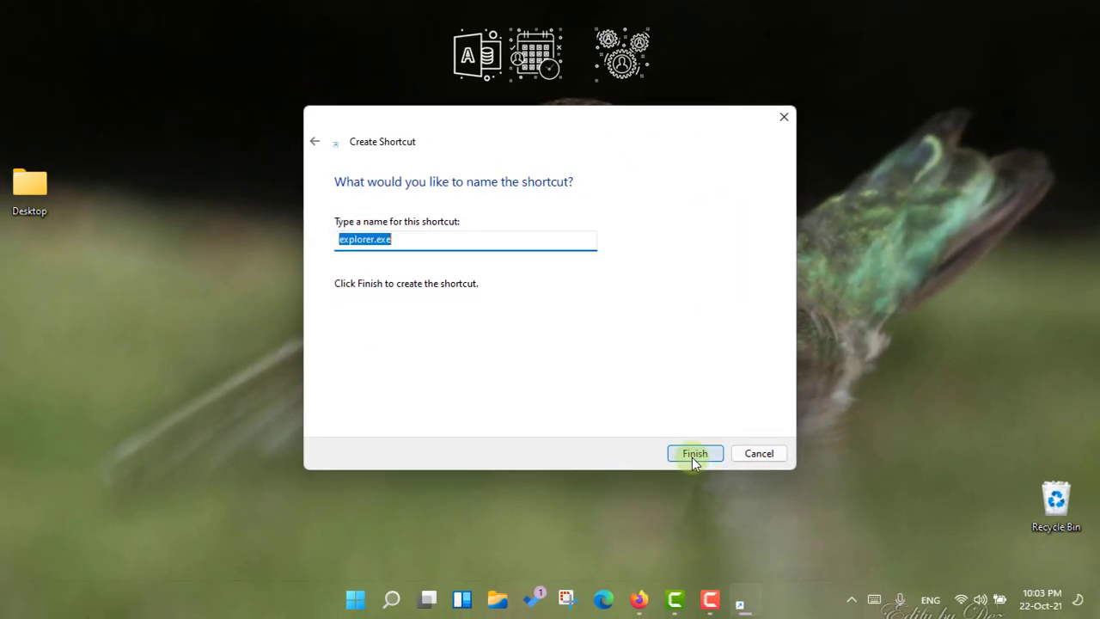
# Name the shortcut My Network, then test that it opens Network and close it.
pyautogui.write('Ne')
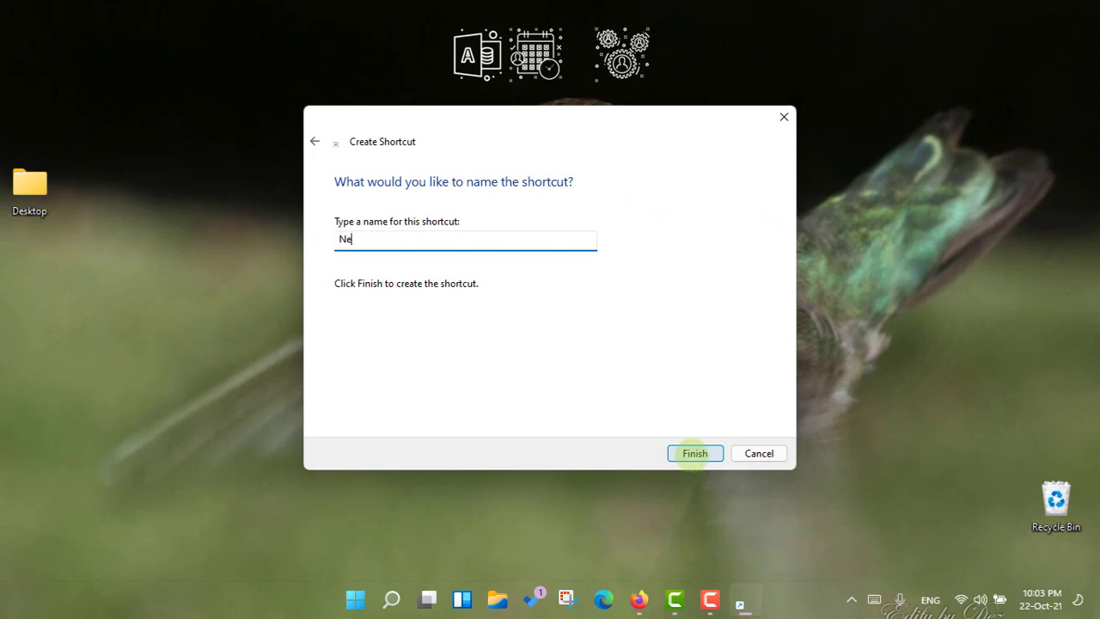
pyautogui.press('BackSpace')
pyautogui.write('My Network')
pyautogui.click(697, 454)
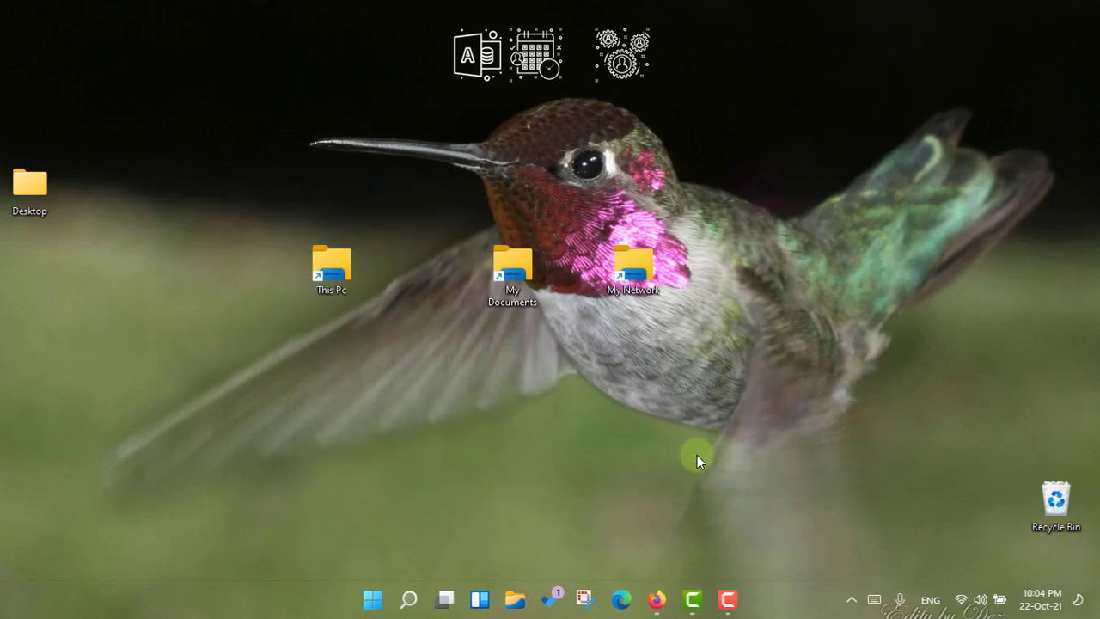
pyautogui.doubleClick(619, 269)
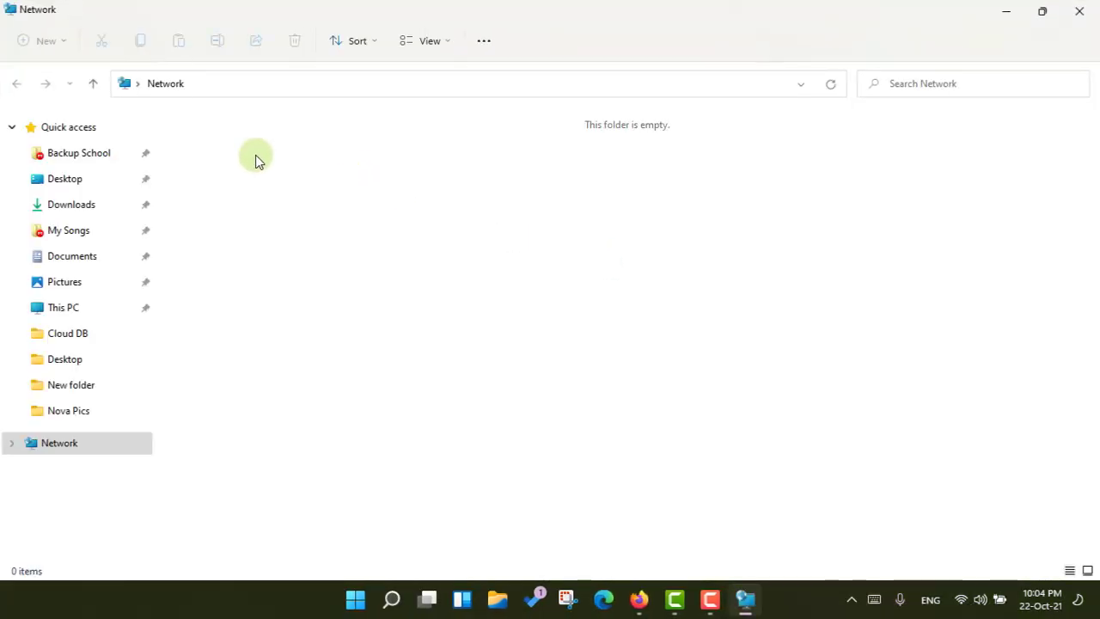
pyautogui.click(1077, 12)
# Rearrange the three shortcuts, placing My Network left and This Pc a row above.
pyautogui.moveTo(512, 268); pyautogui.dragTo(393, 262)
pyautogui.click(304, 267)
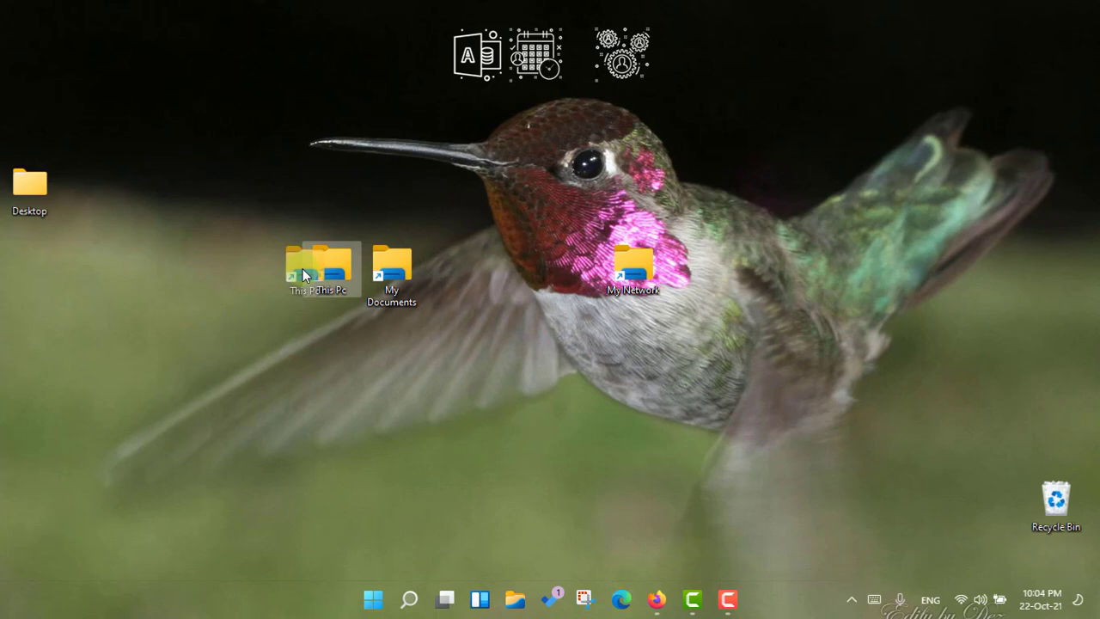
pyautogui.moveTo(635, 266); pyautogui.dragTo(268, 274)
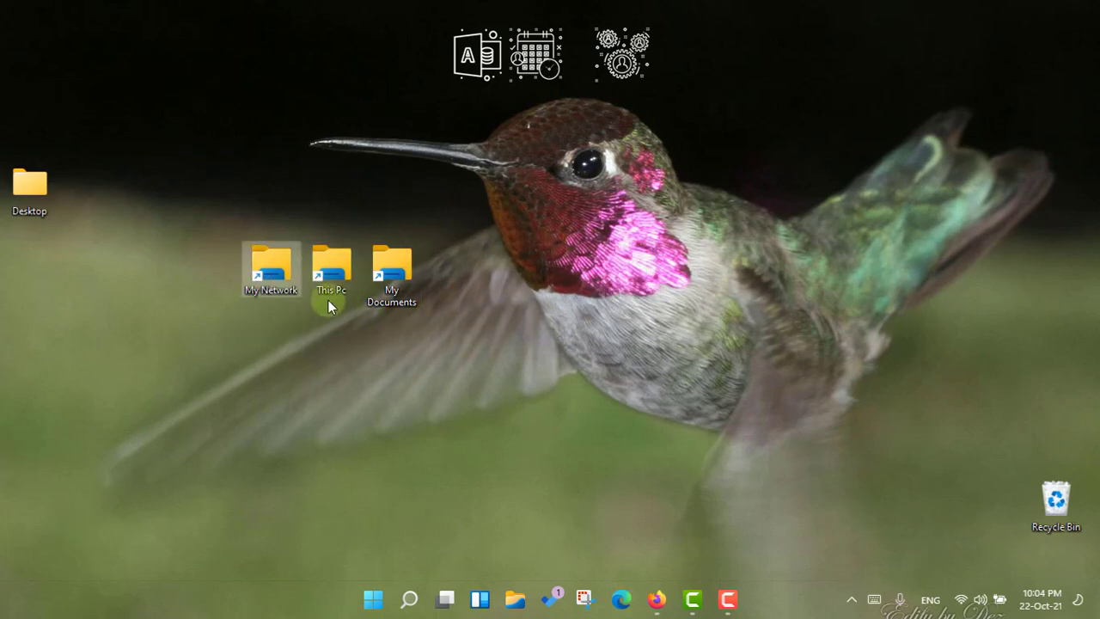
pyautogui.moveTo(331, 288); pyautogui.dragTo(341, 225)
pyautogui.click(389, 273)
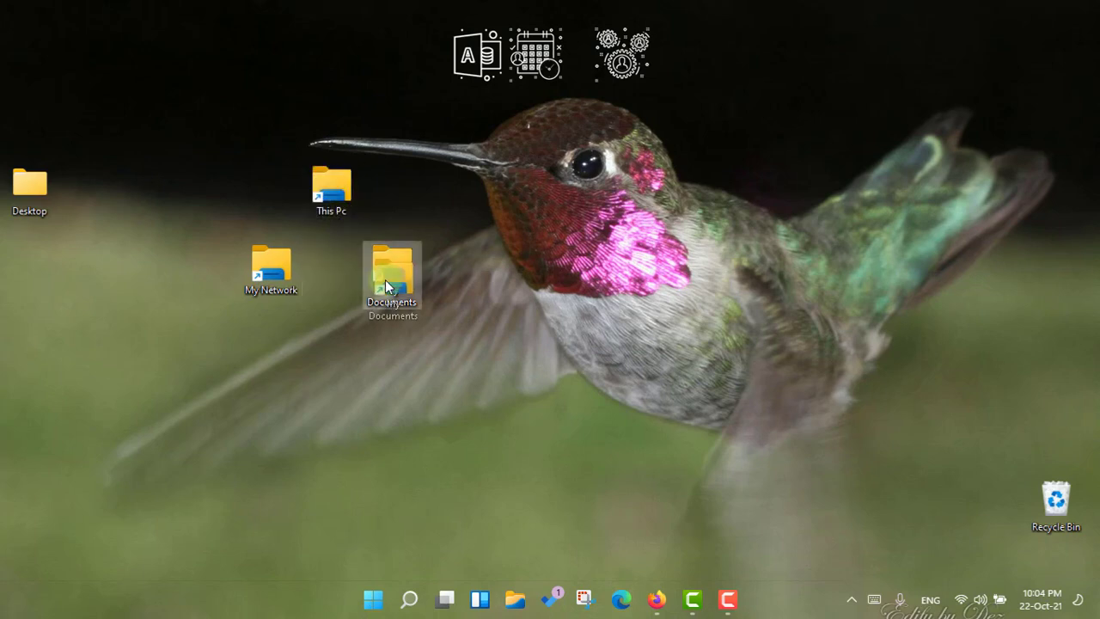
pyautogui.click(274, 268)
pyautogui.rightClick(328, 193)
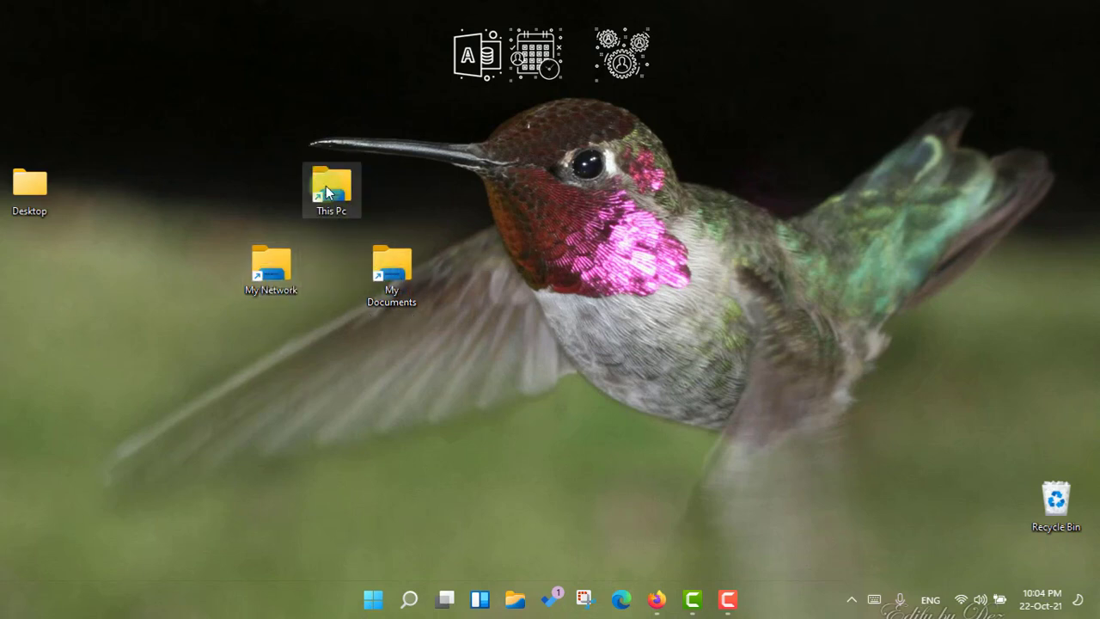
# Change the This Pc shortcut's icon to the blue monitor from imageres.dll and apply it.
pyautogui.click(391, 393)
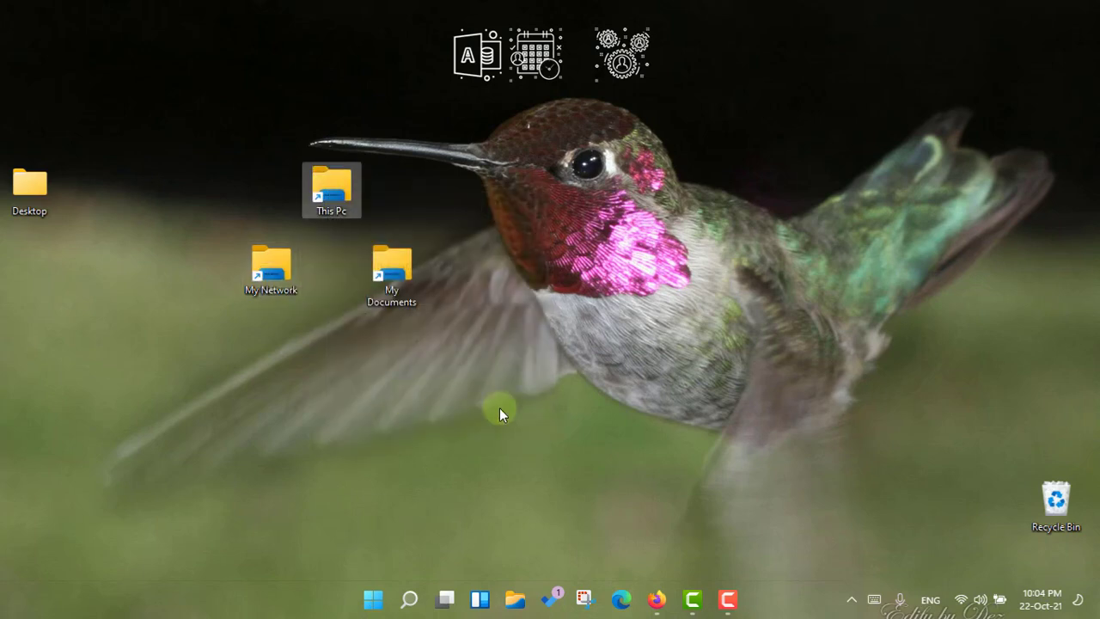
pyautogui.click(508, 446)
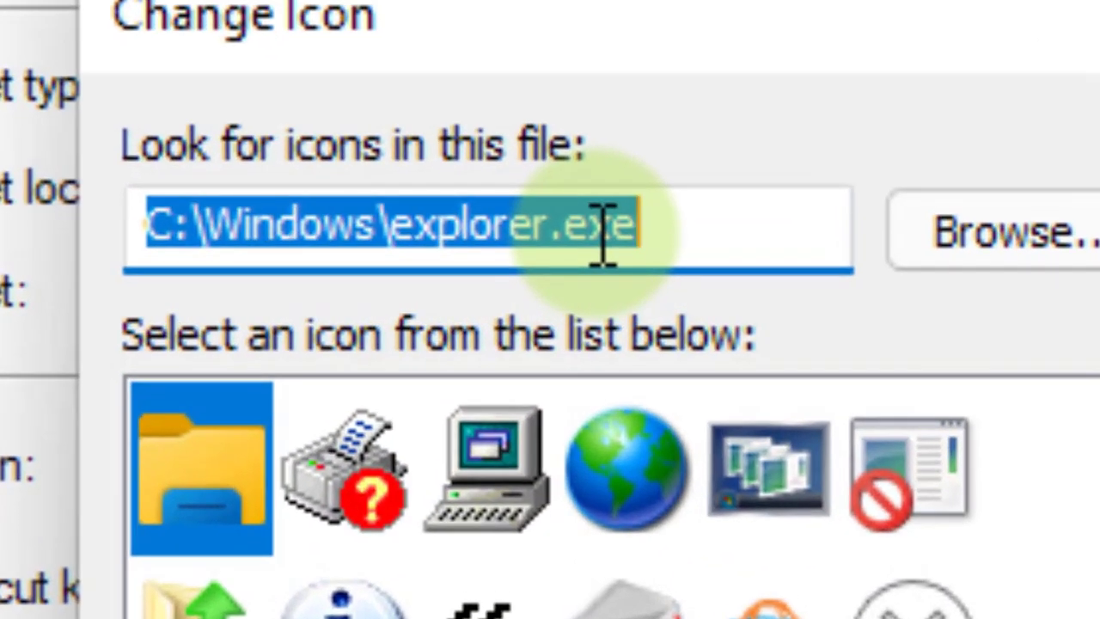
pyautogui.write('imag')
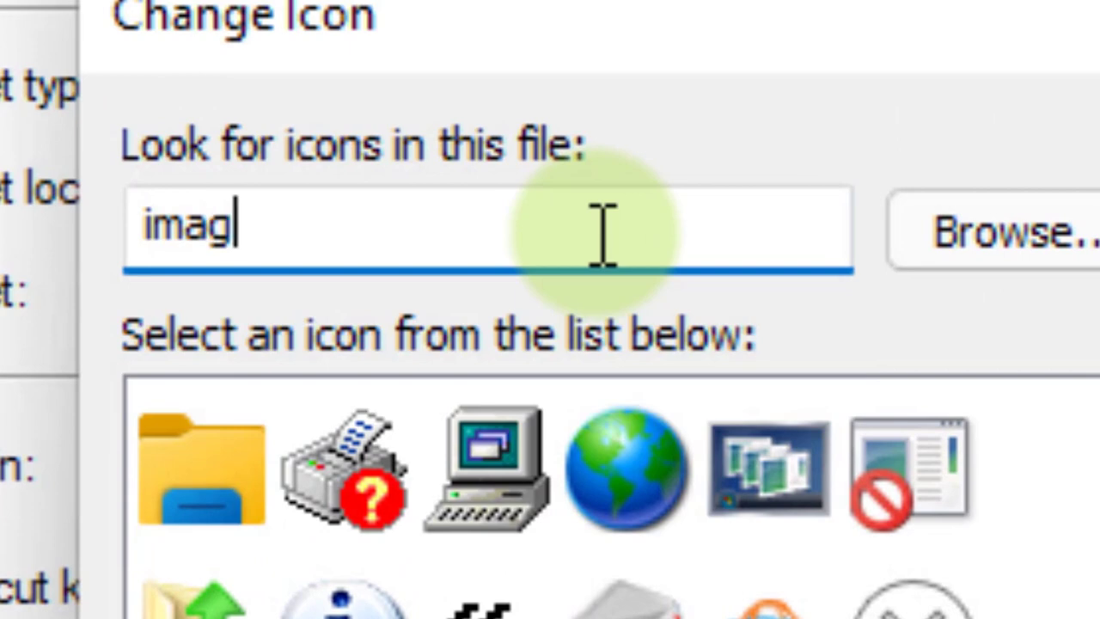
pyautogui.write('eres')
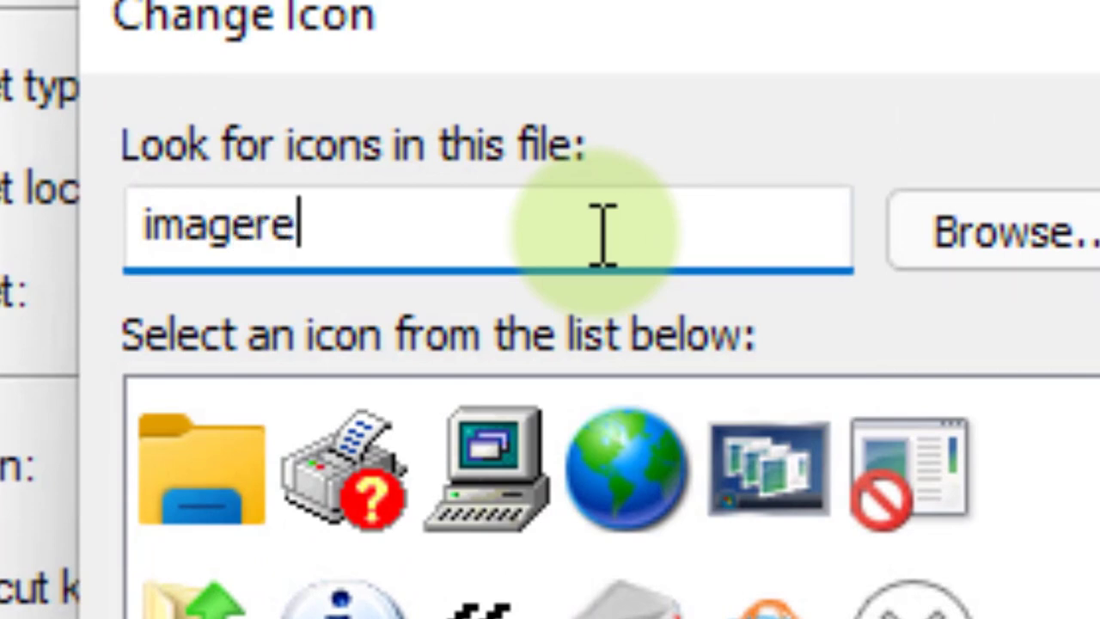
pyautogui.write('.dll')
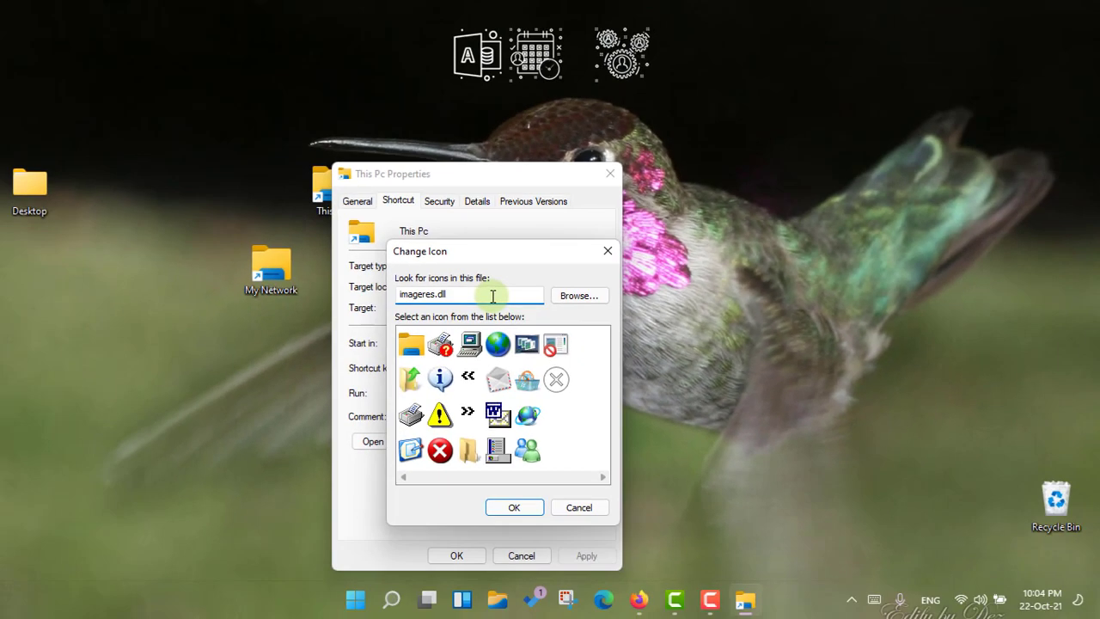
pyautogui.press('Return')
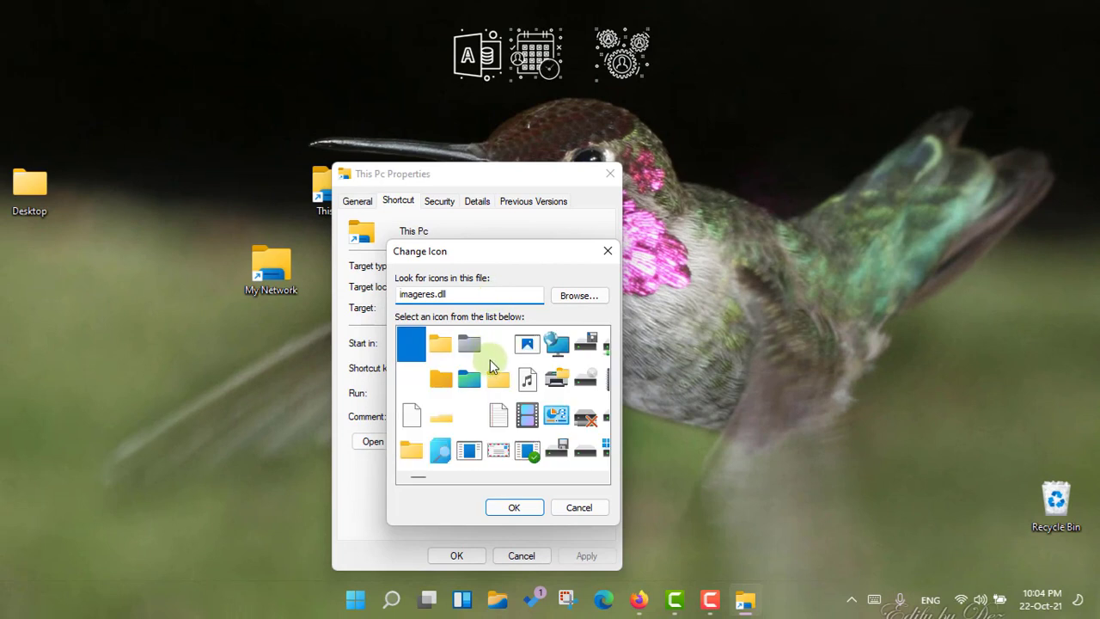
pyautogui.scroll(-5, 567, 397)
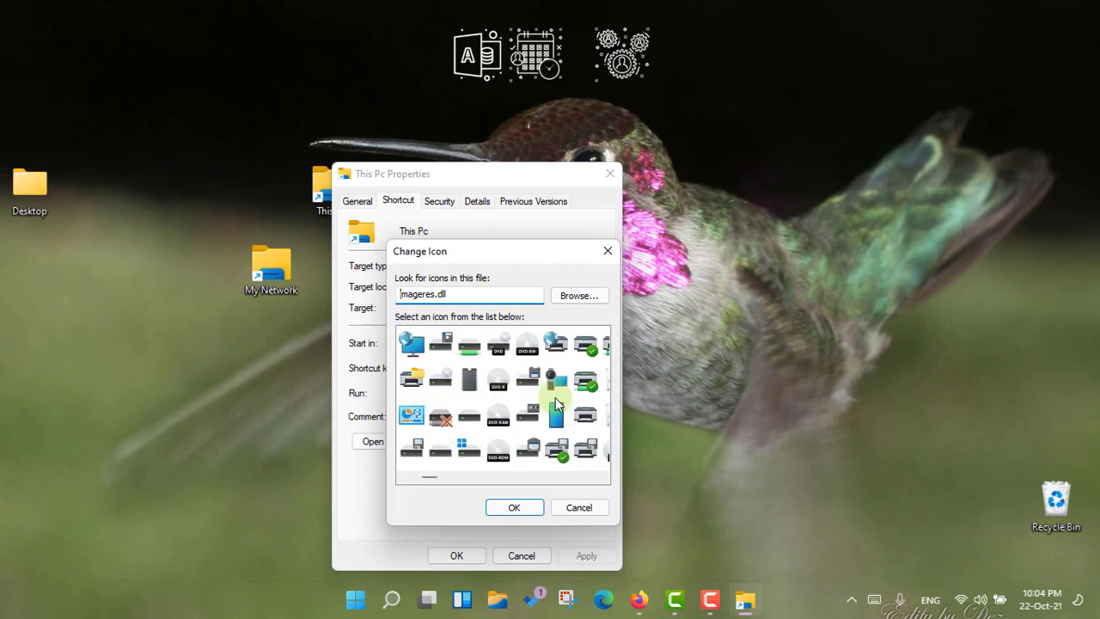
pyautogui.scroll(-6, 555, 397)
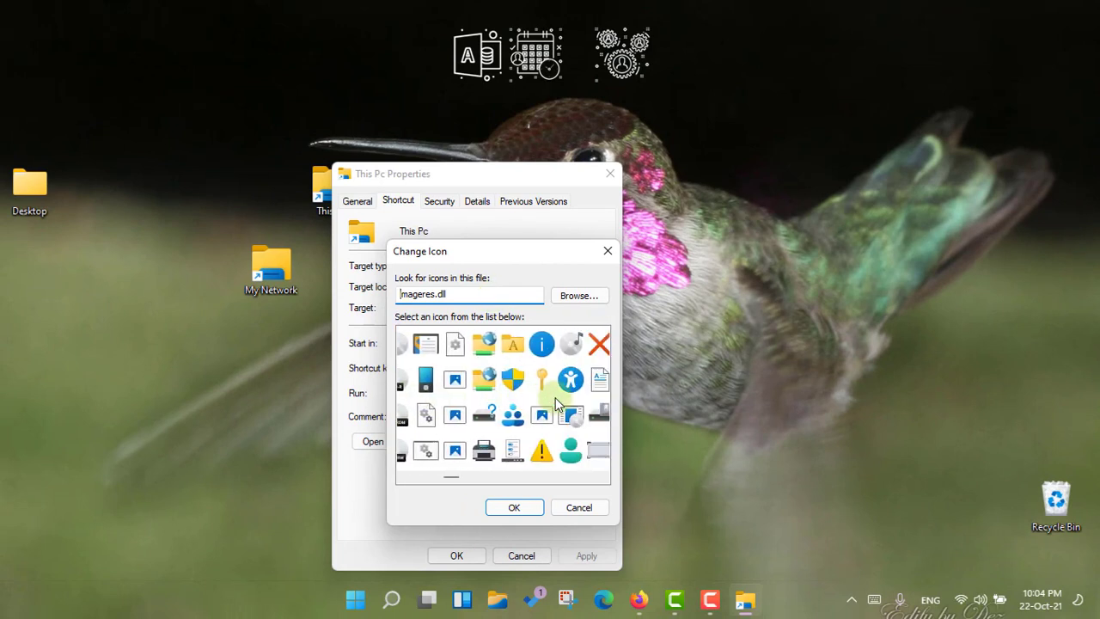
pyautogui.scroll(-3, 556, 397)
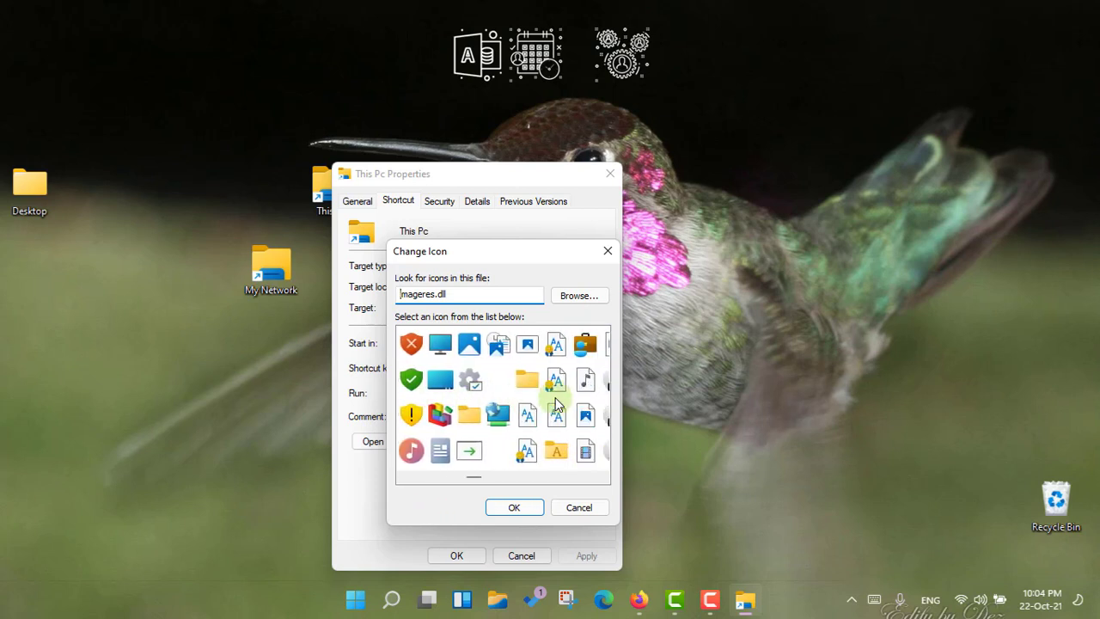
pyautogui.click(440, 344)
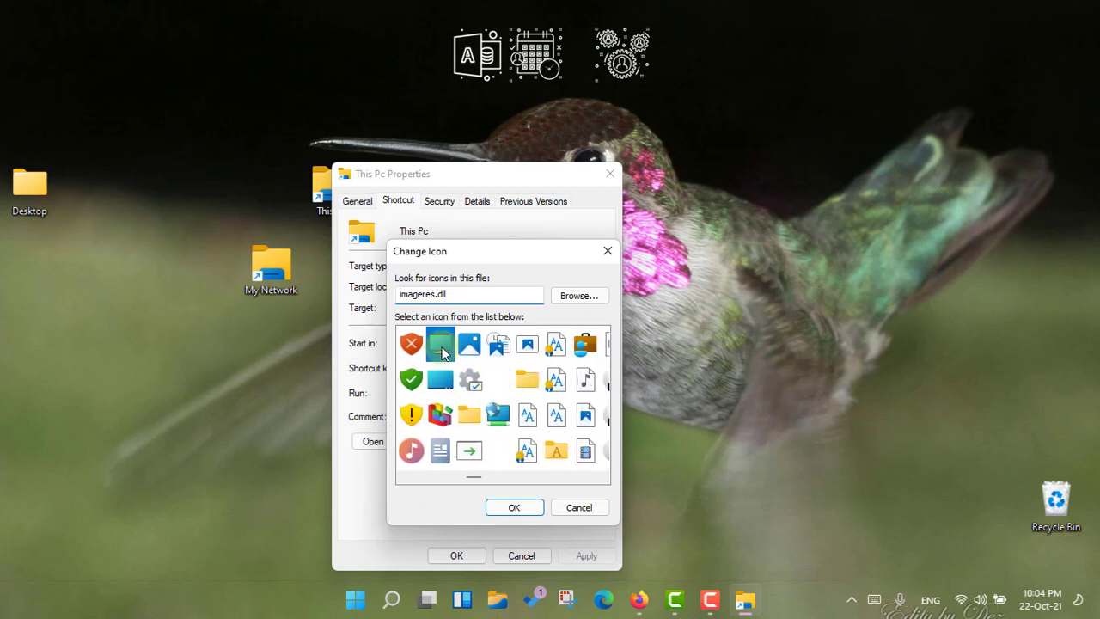
pyautogui.click(507, 508)
pyautogui.click(570, 556)
# Close This Pc's properties and load imageres.dll icons for the My Documents shortcut.
pyautogui.click(471, 556)
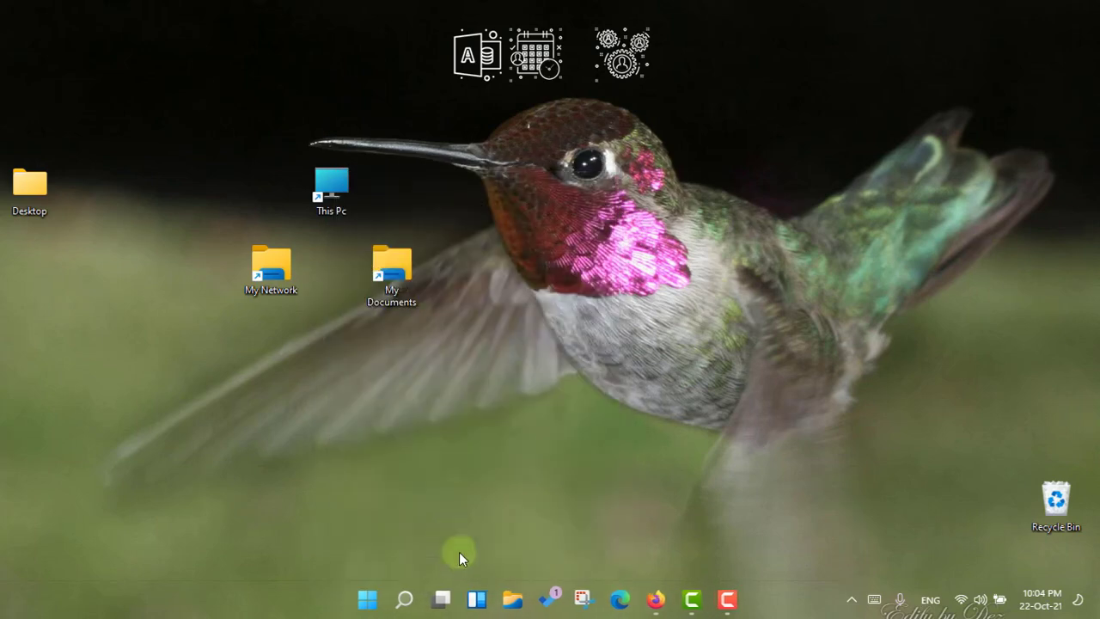
pyautogui.rightClick(395, 278)
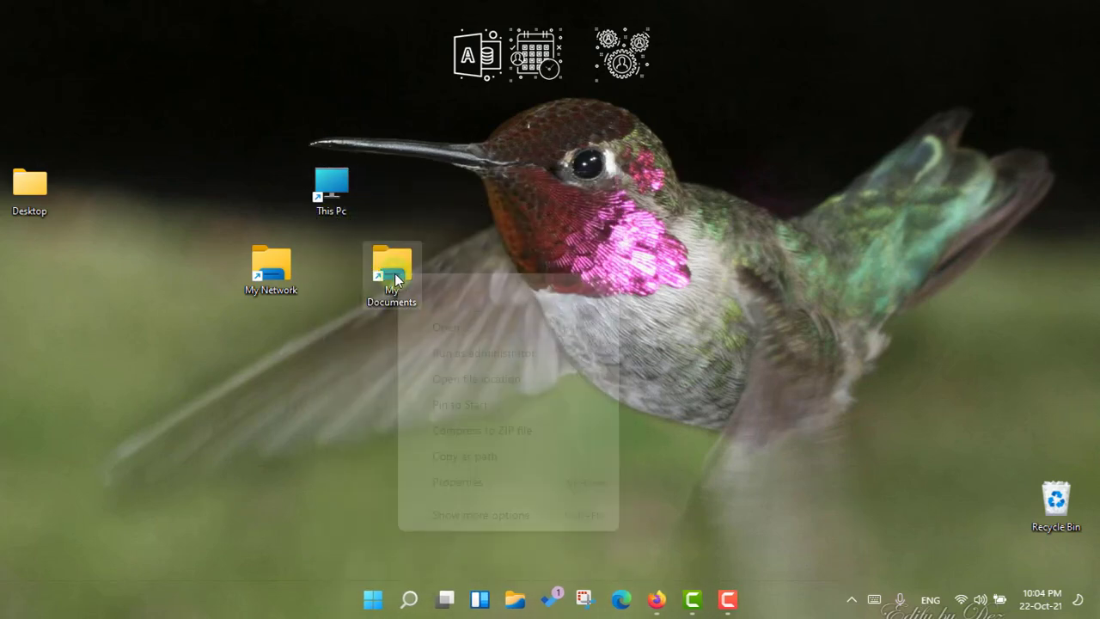
pyautogui.click(458, 482)
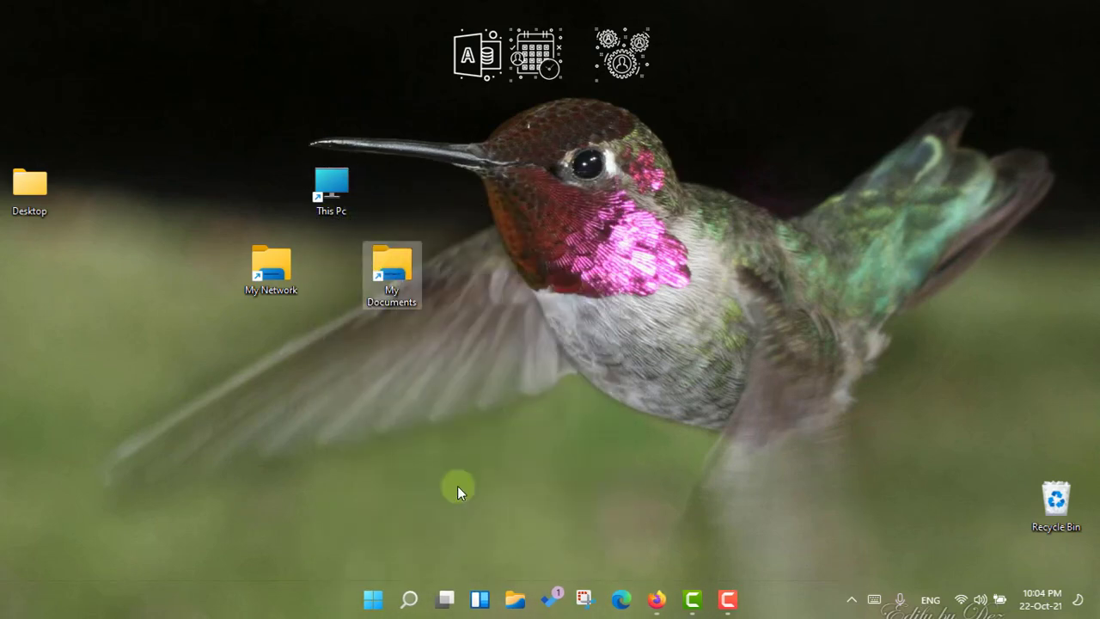
pyautogui.click(566, 447)
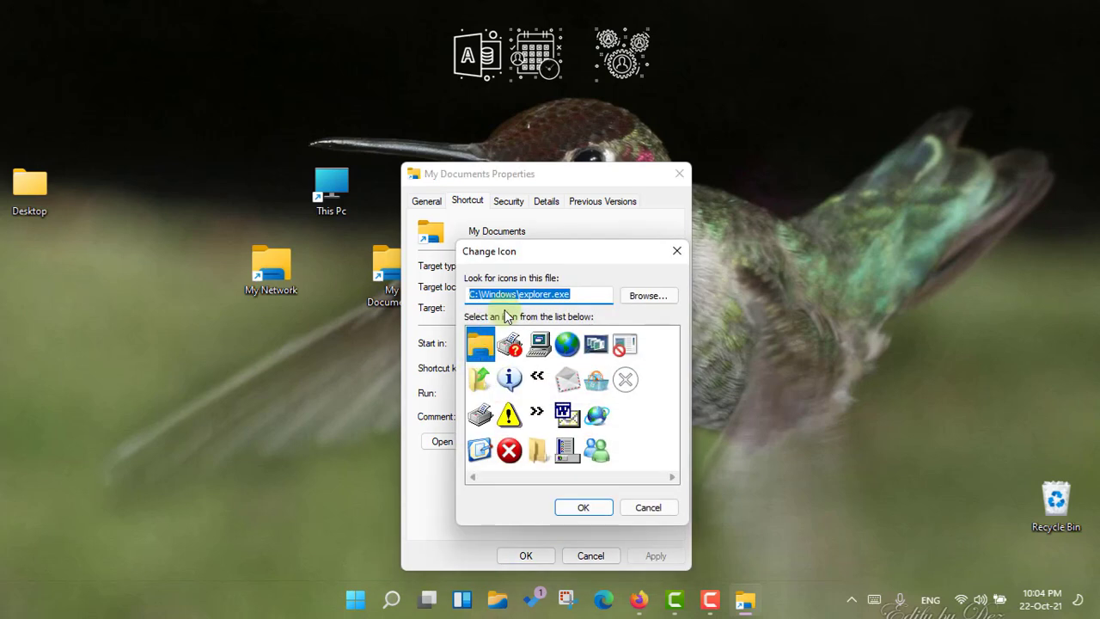
pyautogui.write('Imageres.dll')
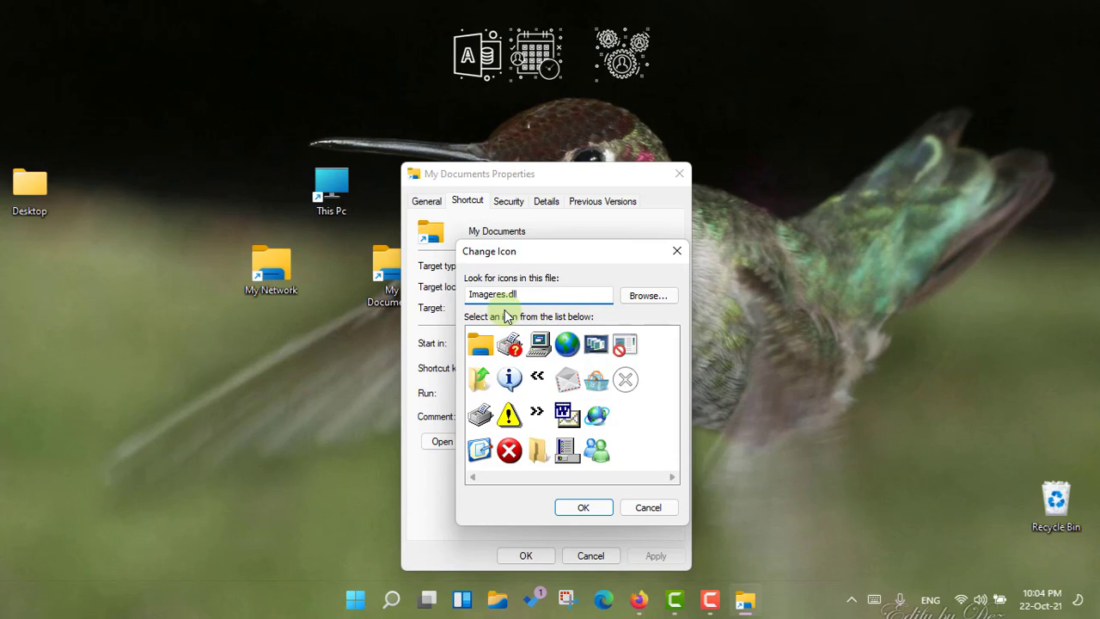
pyautogui.press('Return')
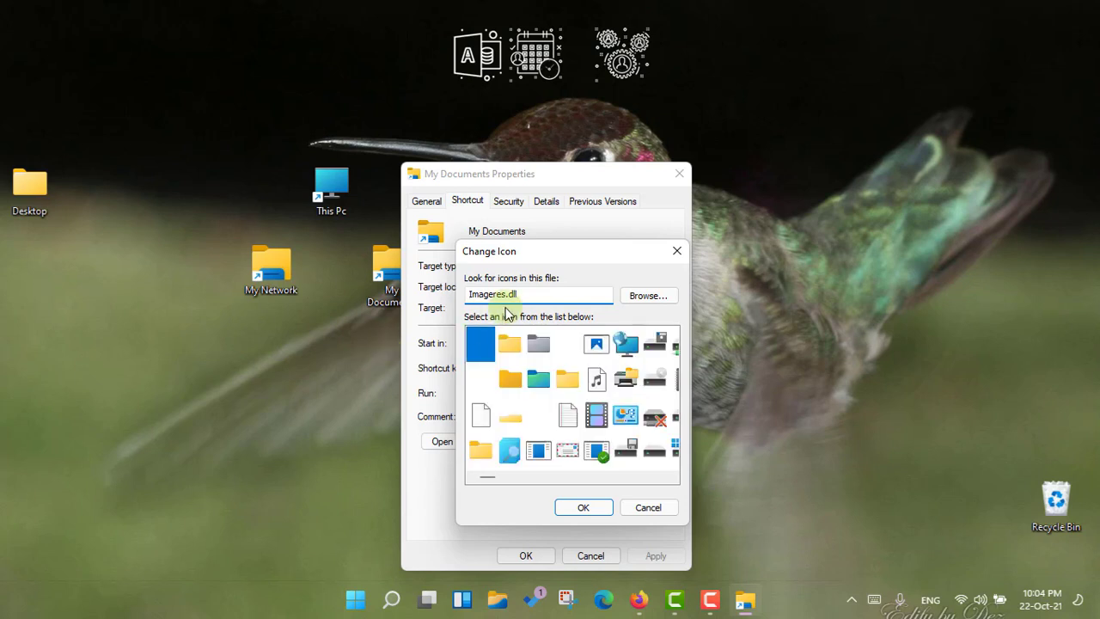
# Choose the blue monitor icon for My Documents, apply it, and close properties.
pyautogui.scroll(-2, 581, 424)
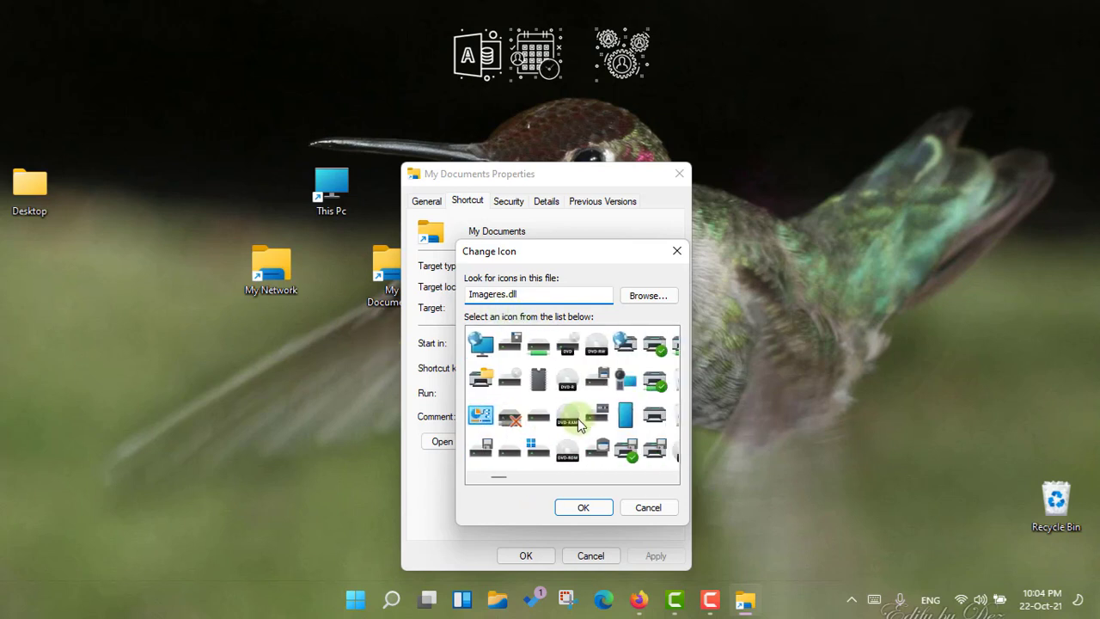
pyautogui.scroll(-4, 581, 425)
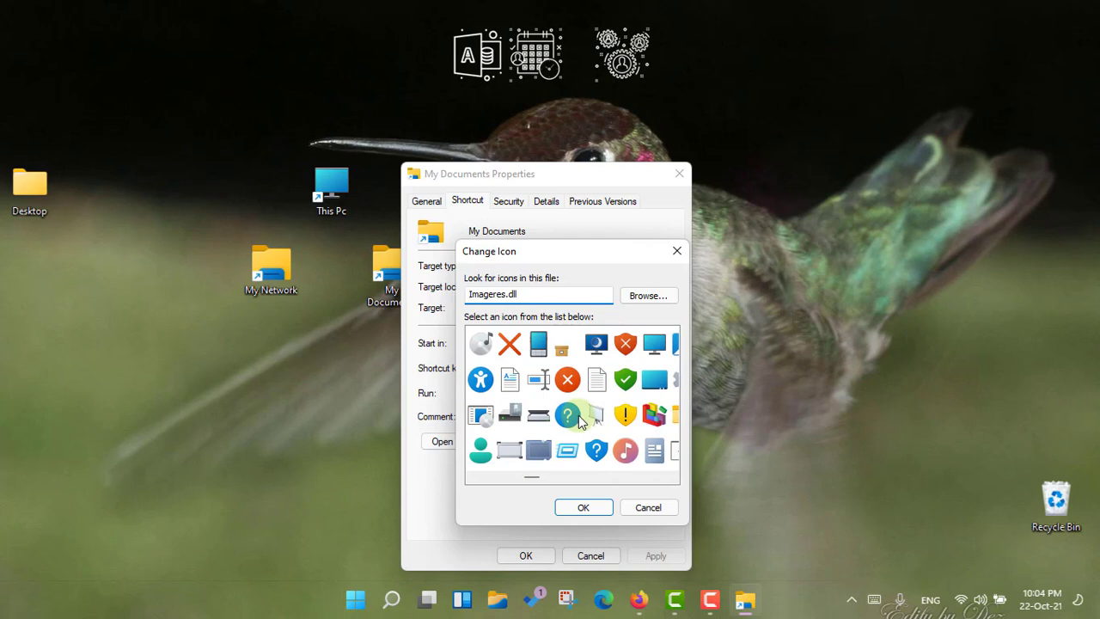
pyautogui.scroll(-2, 602, 403)
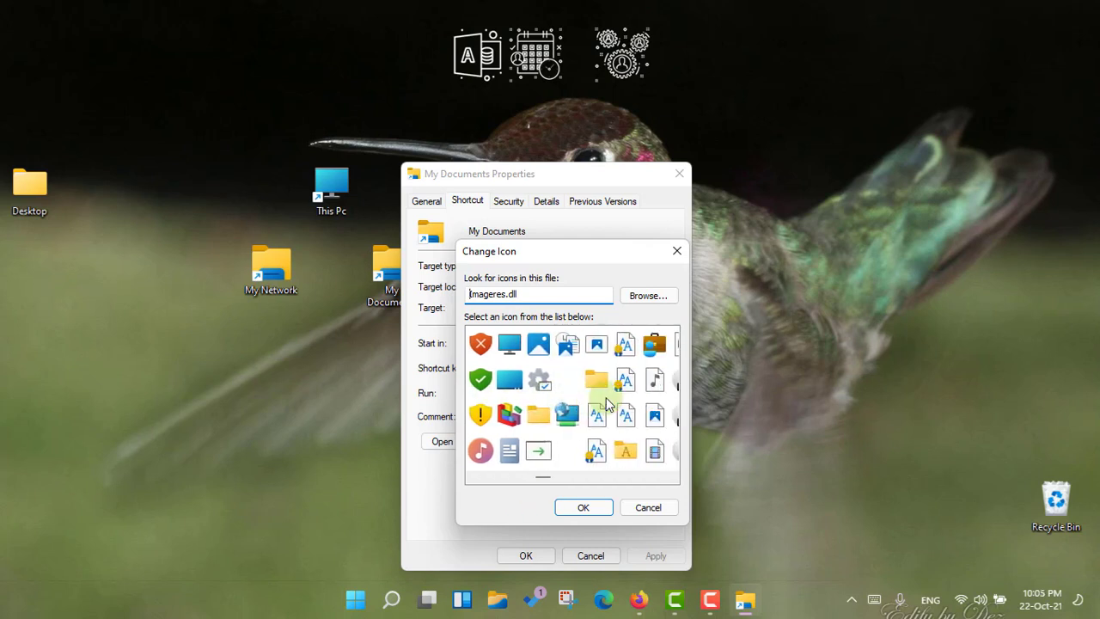
pyautogui.click(509, 379)
pyautogui.click(581, 508)
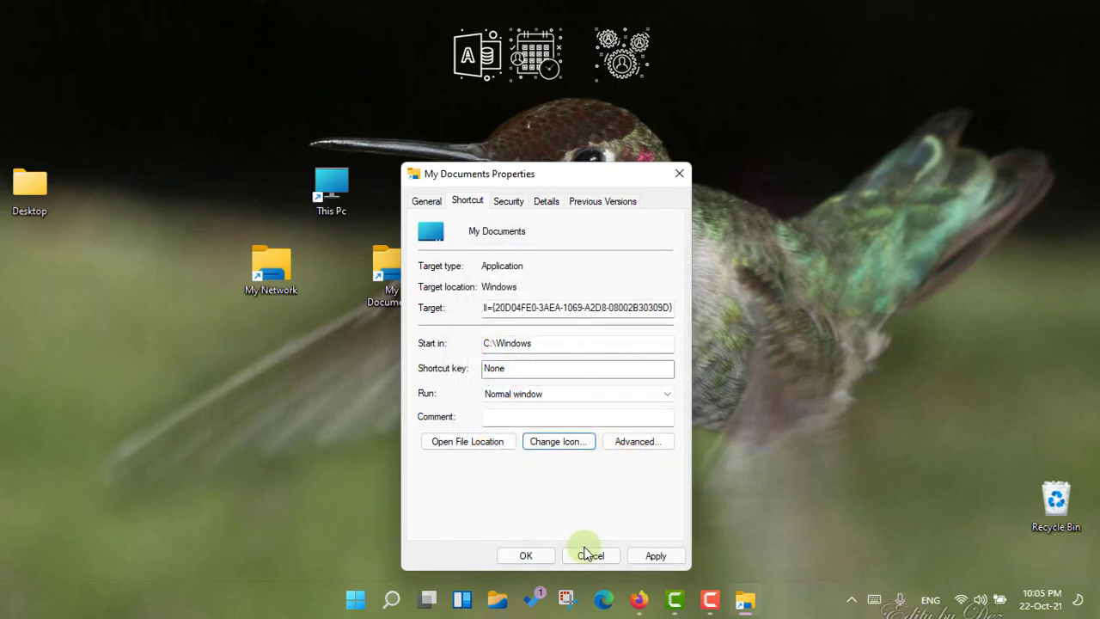
pyautogui.click(653, 556)
pyautogui.click(529, 556)
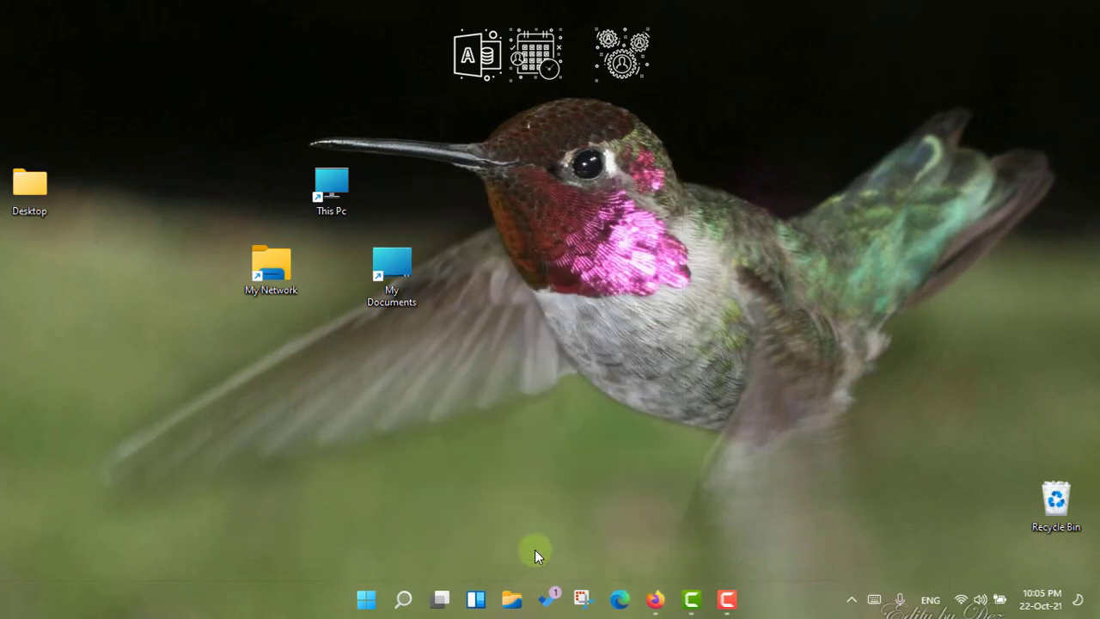
# Load the imageres.dll icons in the My Network shortcut's Change Icon dialog.
pyautogui.rightClick(287, 275)
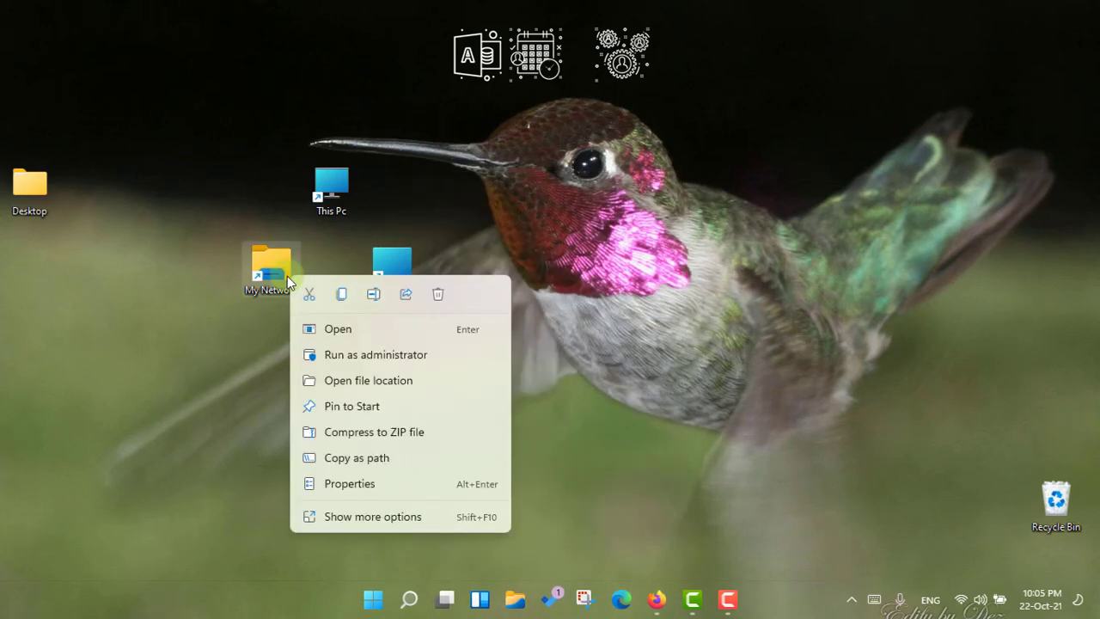
pyautogui.click(344, 484)
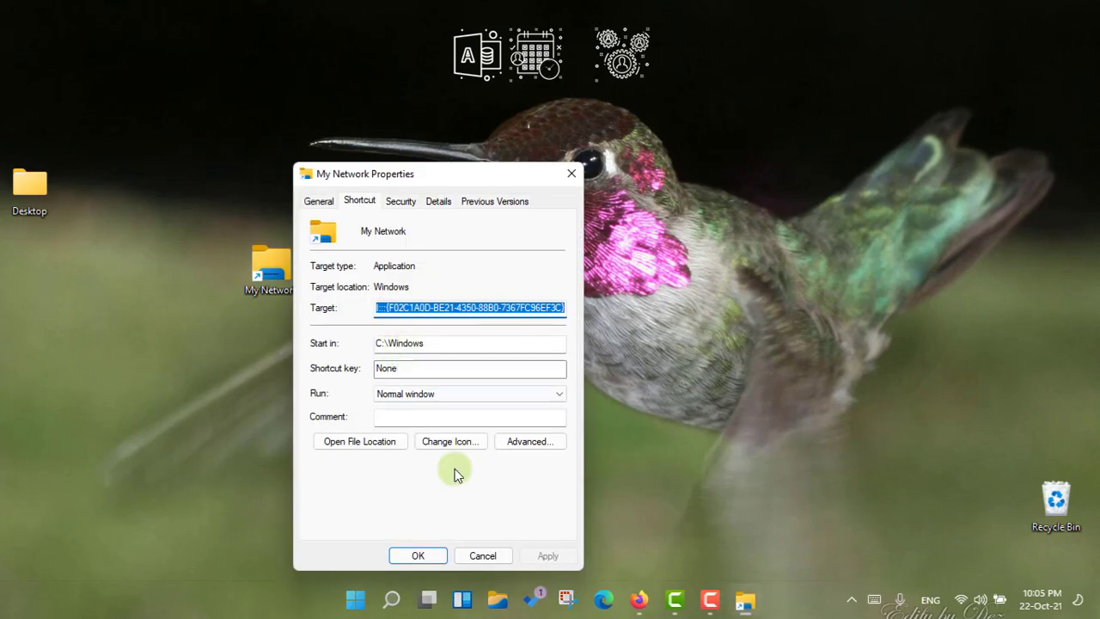
pyautogui.click(458, 443)
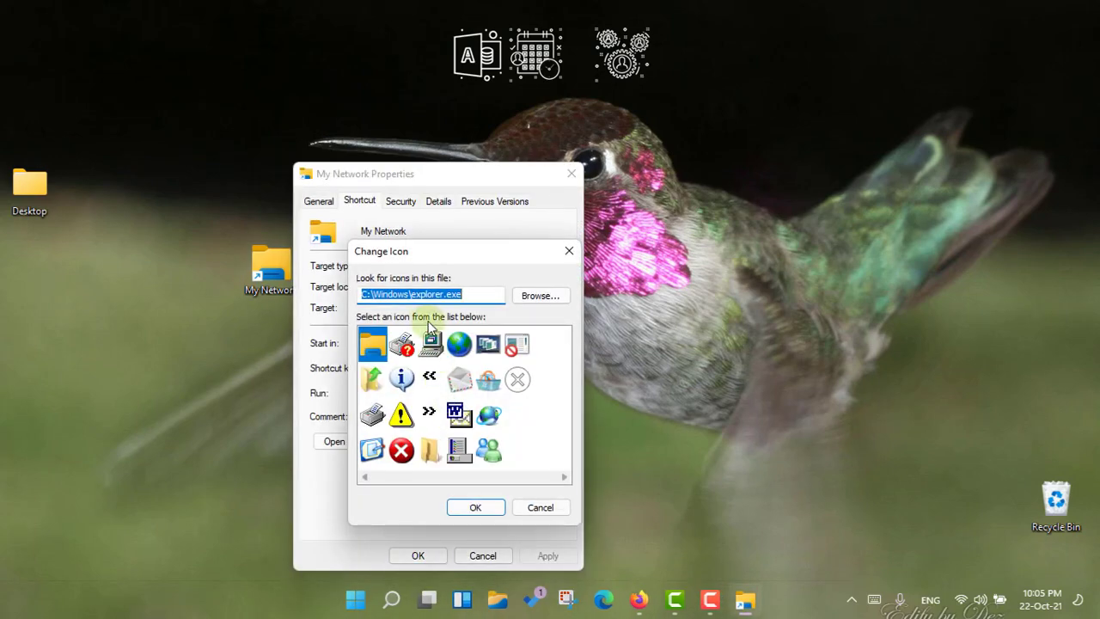
pyautogui.press('BackSpace')
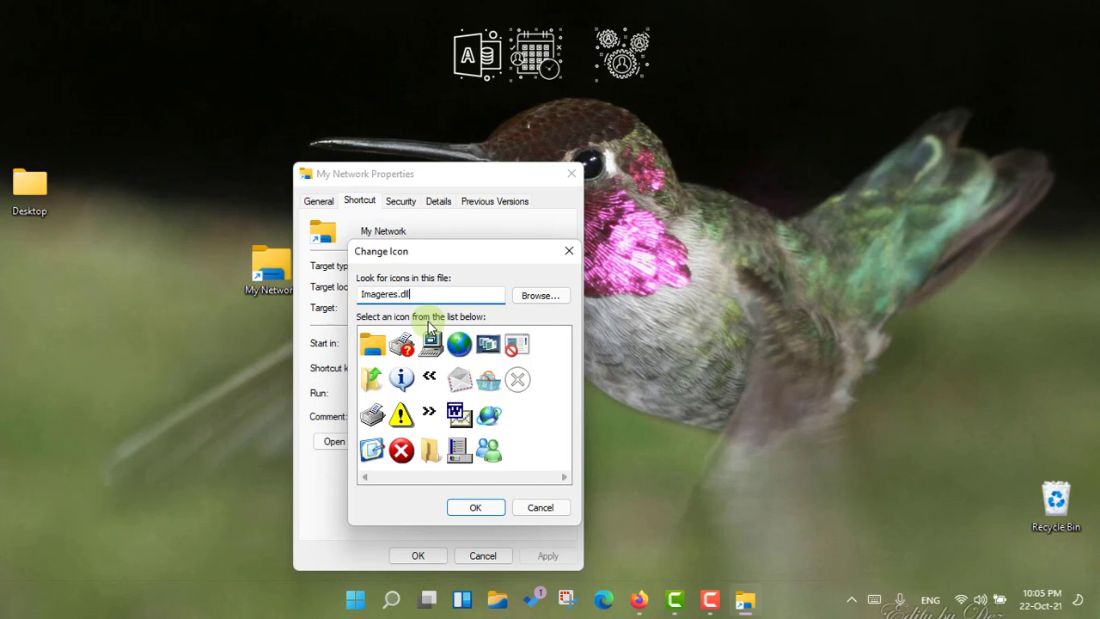
pyautogui.press('Return')
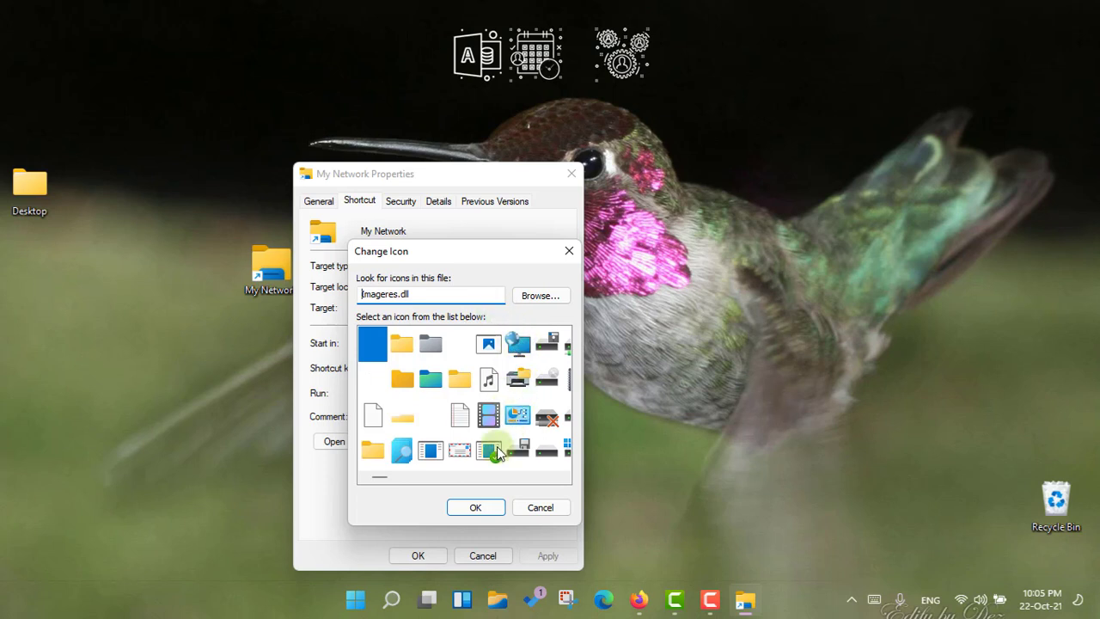
# Choose the monitor icon for My Network, apply it, and move This Pc beside My Documents.
pyautogui.scroll(-3, 497, 454)
pyautogui.scroll(-10, 517, 419)
pyautogui.scroll(-5, 518, 418)
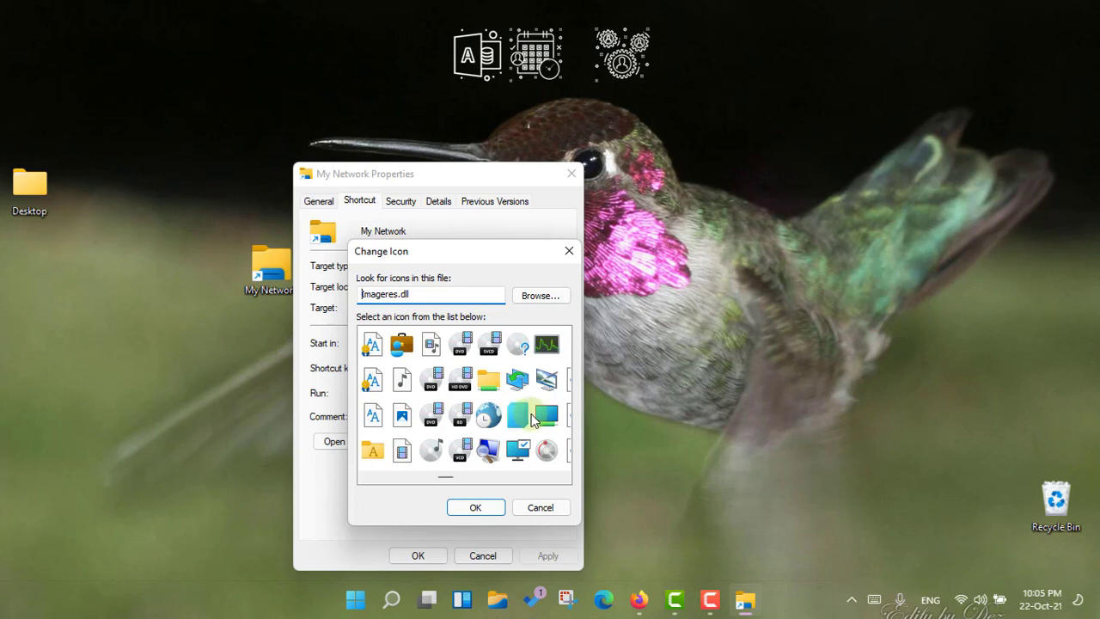
pyautogui.scroll(-2, 550, 418)
pyautogui.scroll(-2, 474, 411)
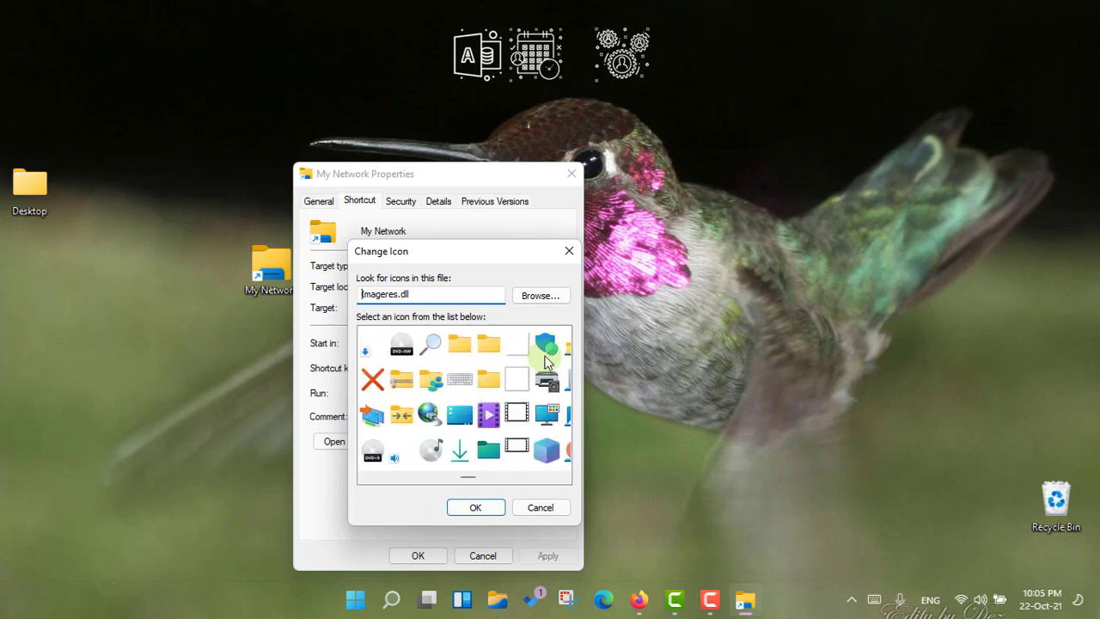
pyautogui.scroll(-2, 487, 422)
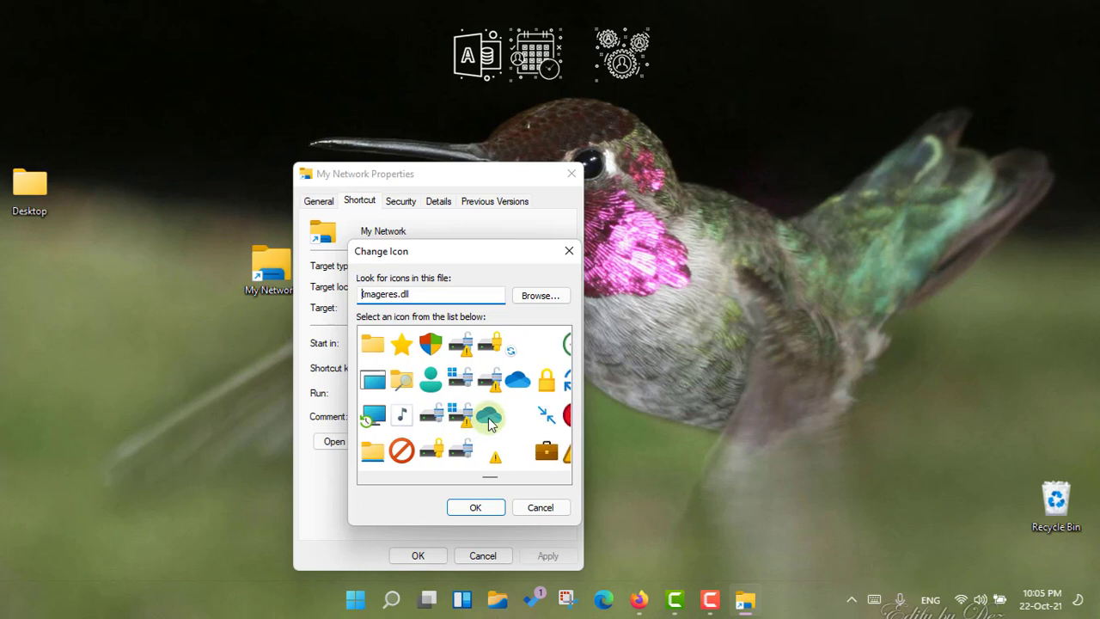
pyautogui.scroll(6, 487, 422)
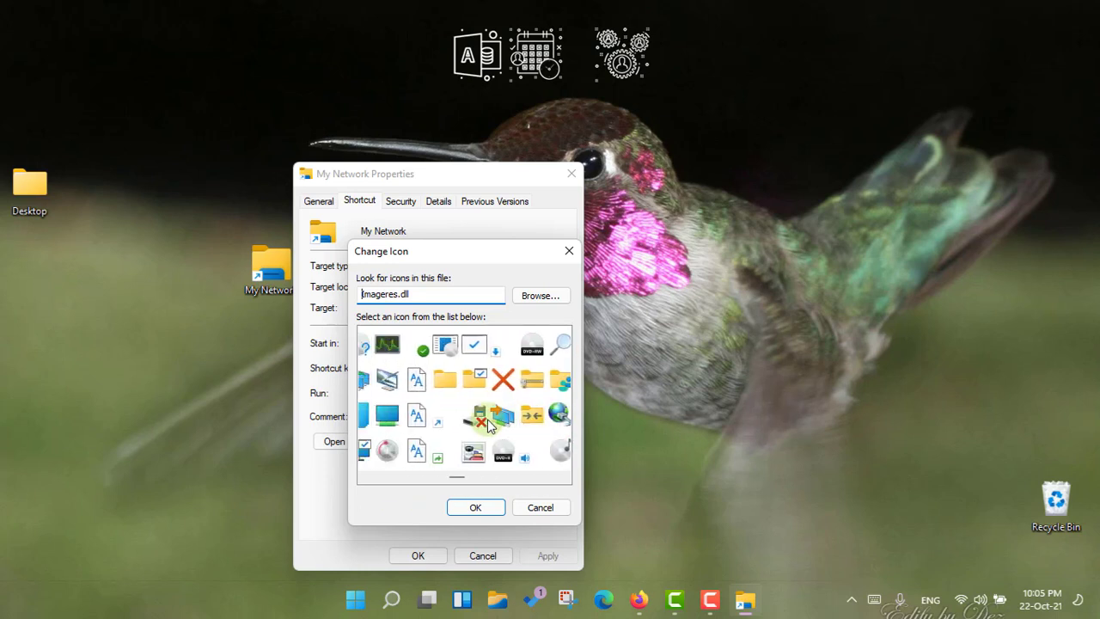
pyautogui.click(547, 415)
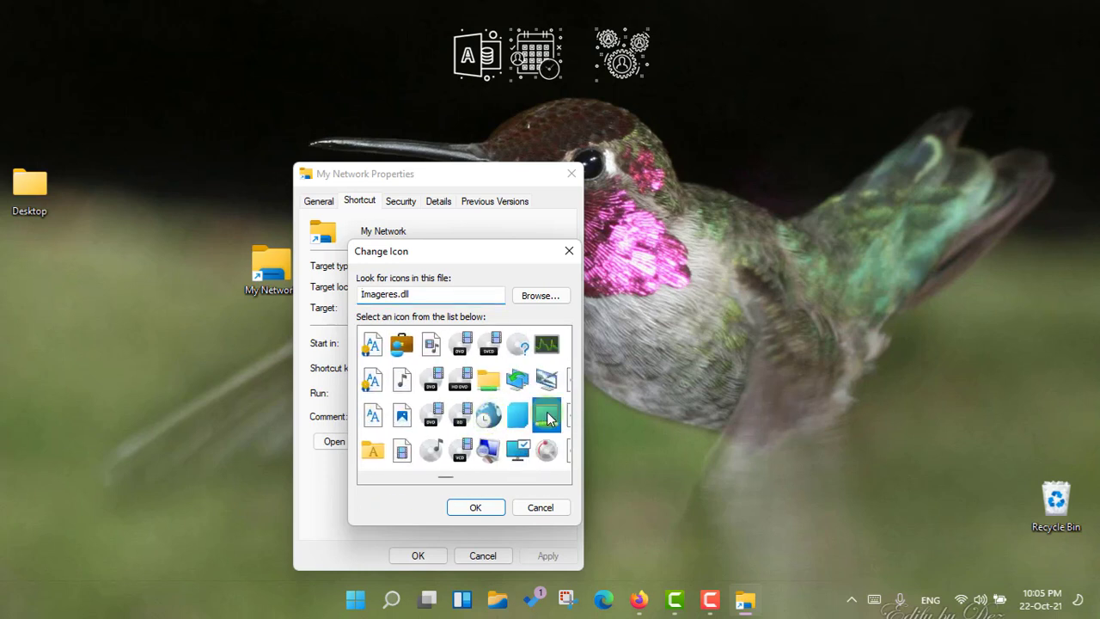
pyautogui.click(478, 508)
pyautogui.click(418, 555)
pyautogui.moveTo(574, 344); pyautogui.dragTo(470, 250)
# Line up My Documents and This Pc beside My Network, then pin This Pc to the taskbar.
pyautogui.moveTo(391, 263); pyautogui.dragTo(366, 266)
pyautogui.moveTo(445, 270); pyautogui.dragTo(409, 271)
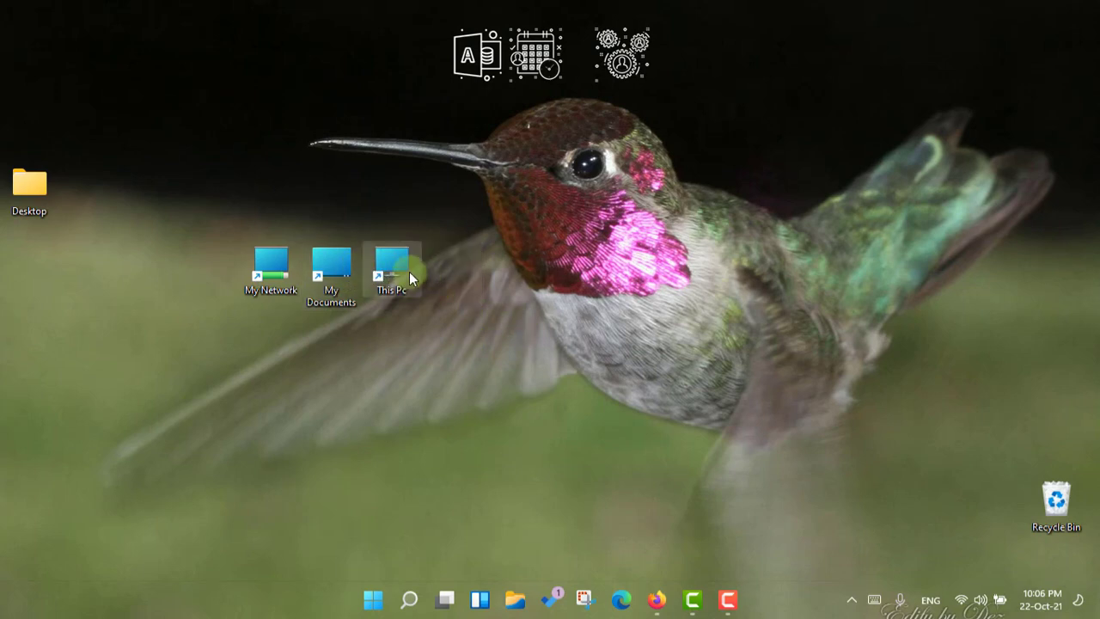
pyautogui.rightClick(410, 272)
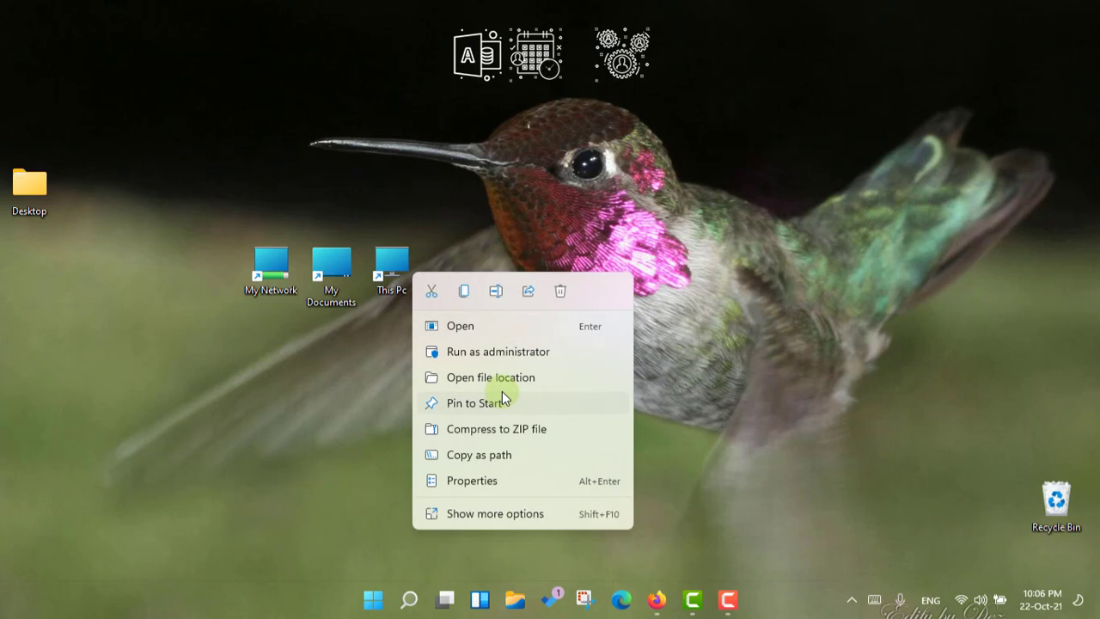
pyautogui.click(481, 516)
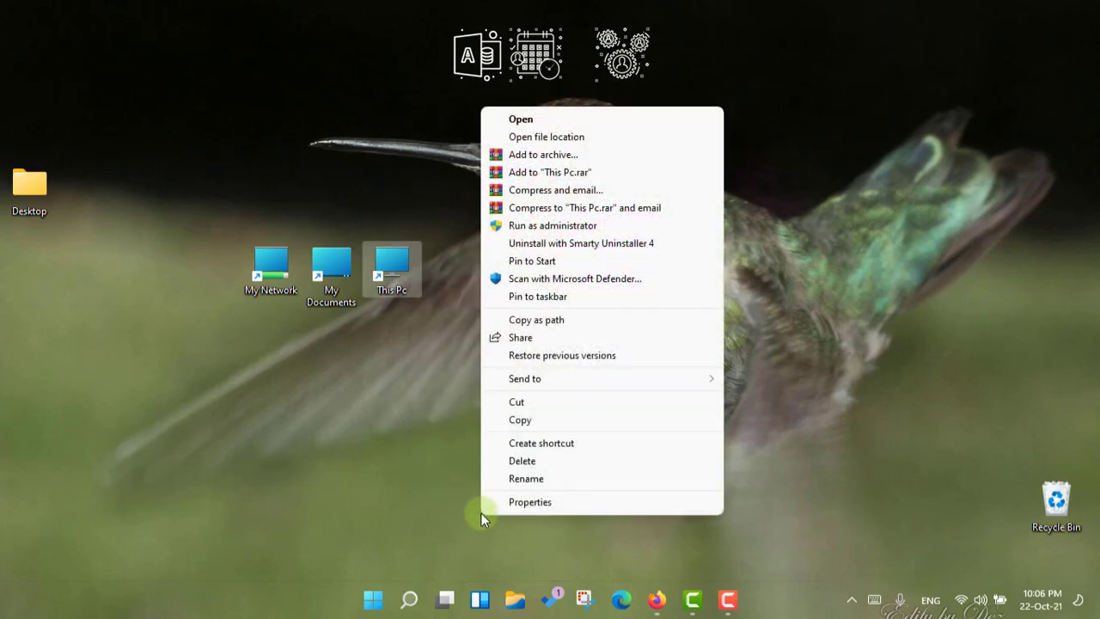
pyautogui.click(542, 297)
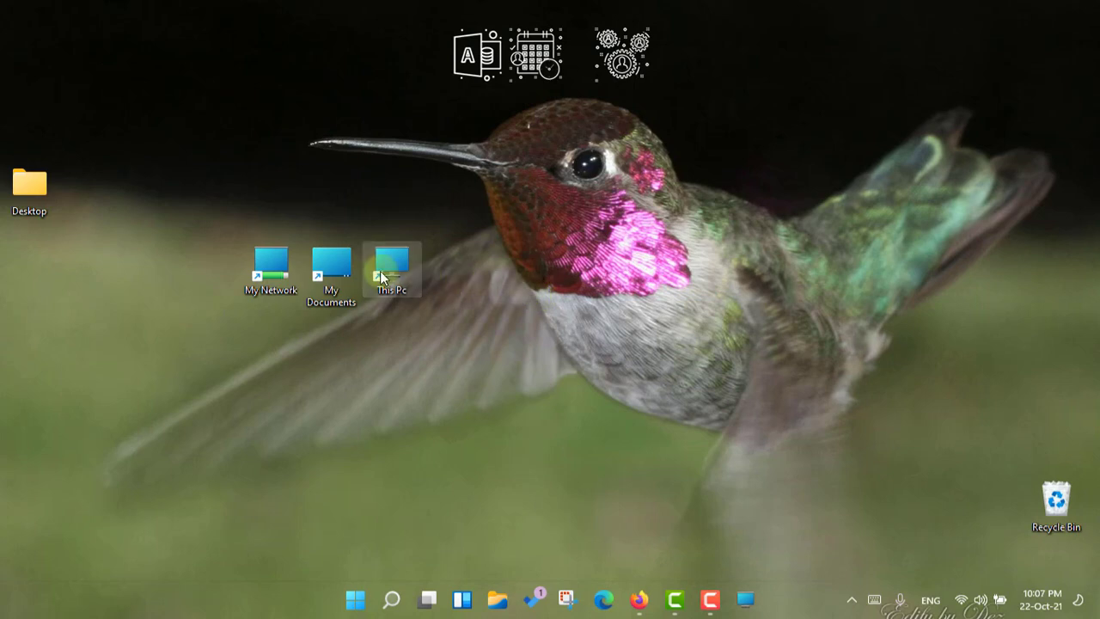
# Pin My Documents and My Network to the taskbar, then select all three desktop shortcuts.
pyautogui.rightClick(339, 272)
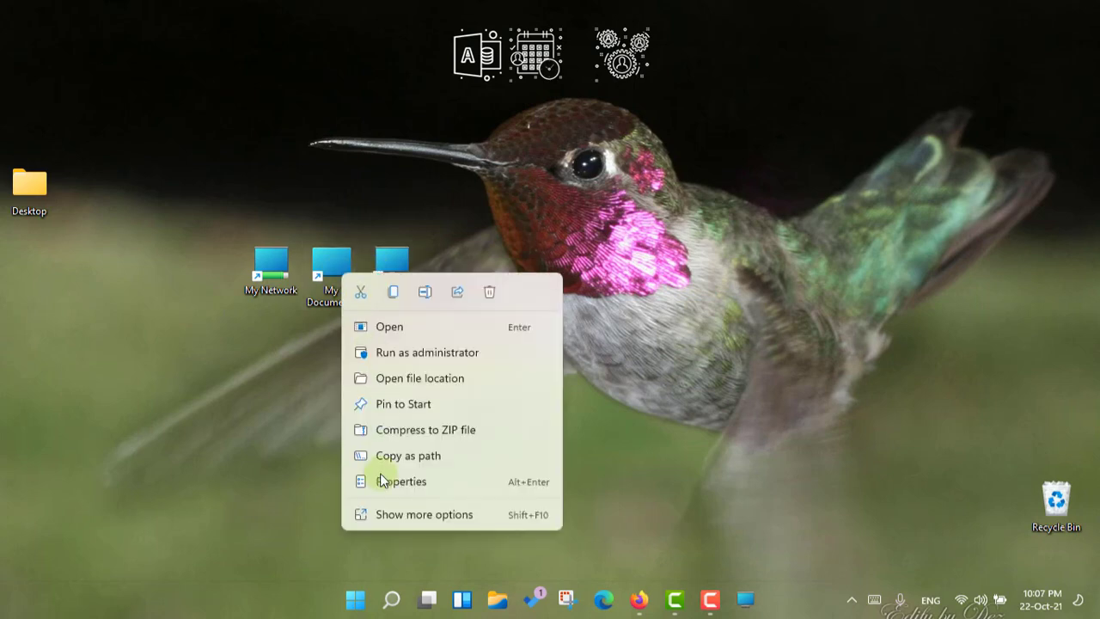
pyautogui.click(378, 523)
pyautogui.click(453, 306)
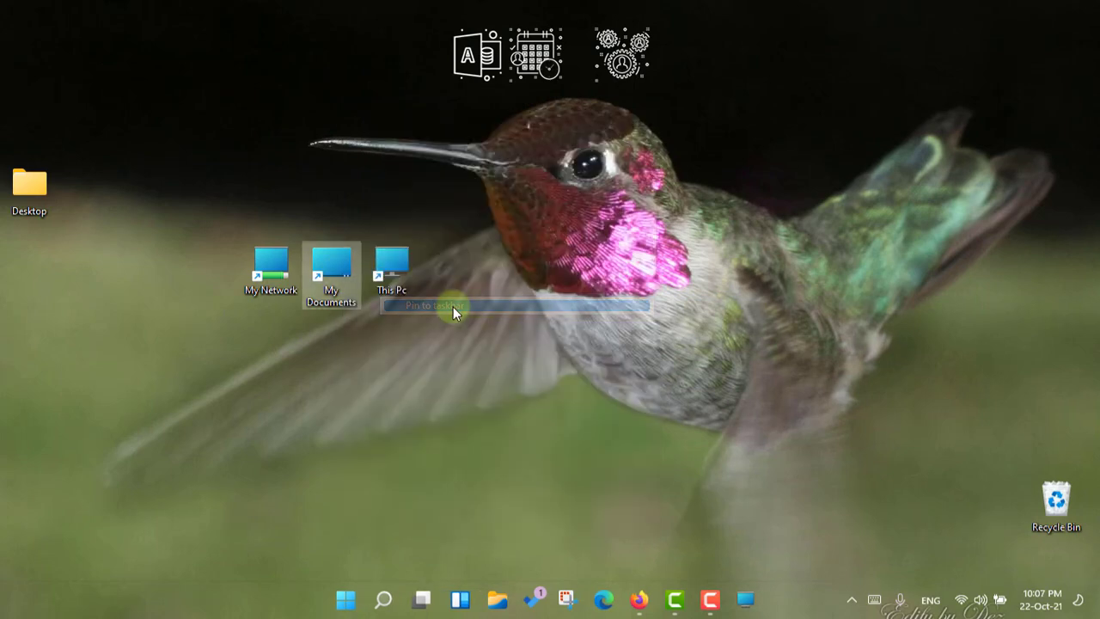
pyautogui.click(273, 282)
pyautogui.rightClick(274, 282)
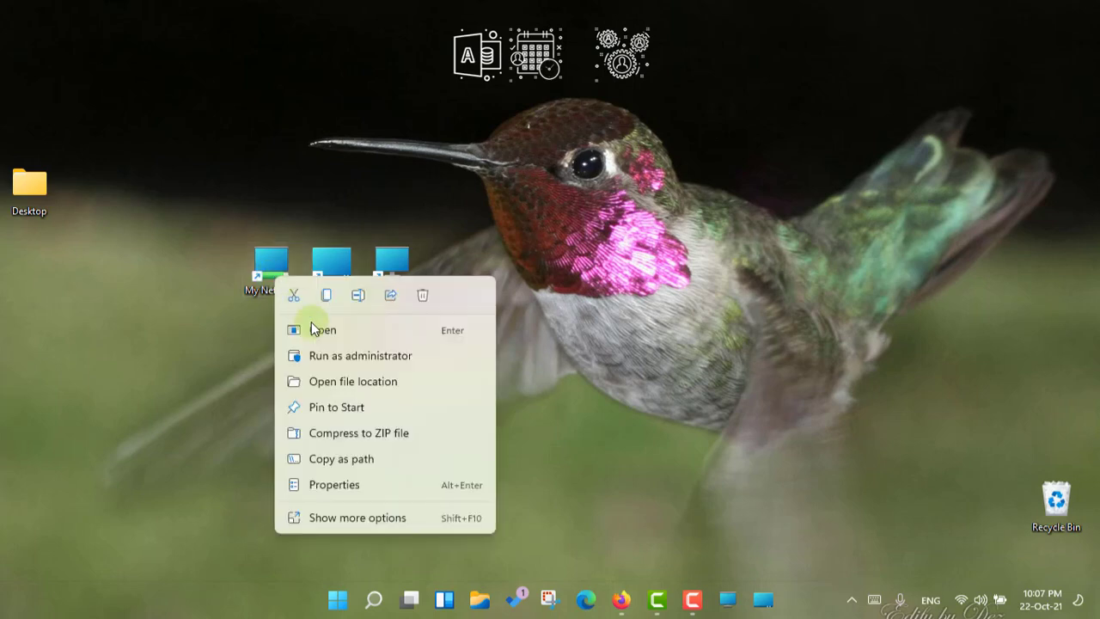
pyautogui.click(346, 518)
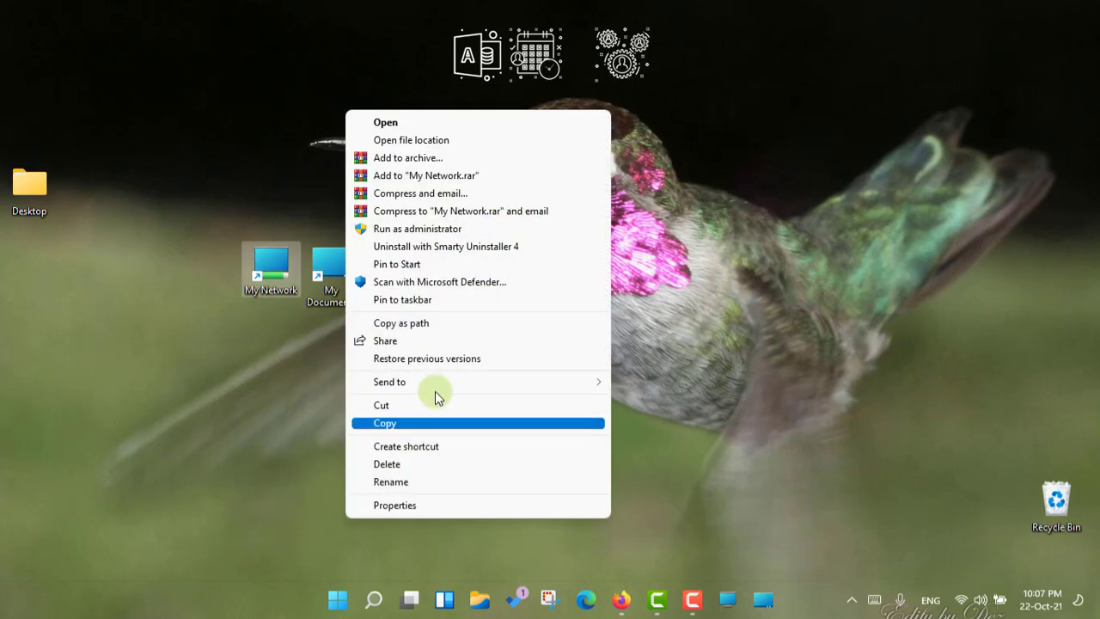
pyautogui.click(411, 301)
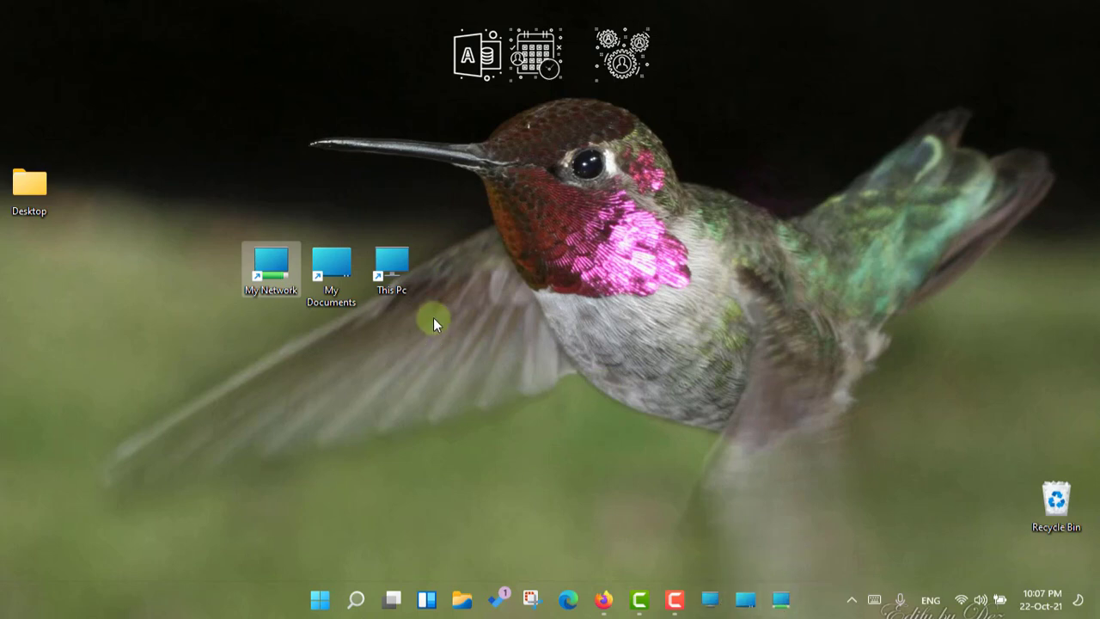
pyautogui.moveTo(424, 269); pyautogui.dragTo(228, 292)
# Delete the desktop shortcuts, move the pinned icons around File Explorer, and open This PC.
pyautogui.press('Delete')
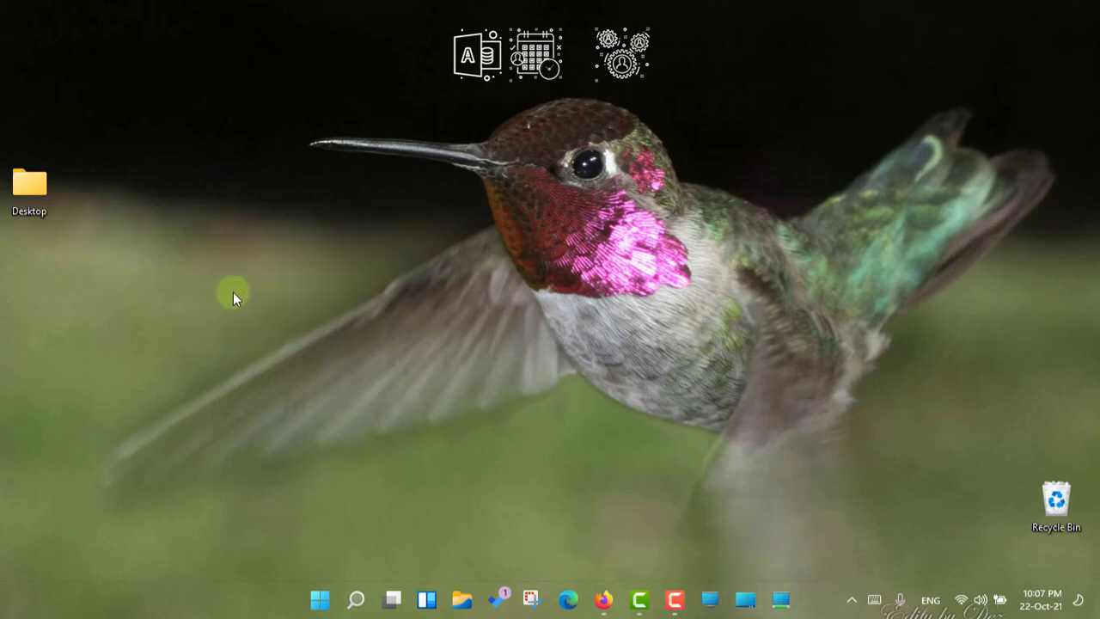
pyautogui.moveTo(710, 599); pyautogui.dragTo(458, 610)
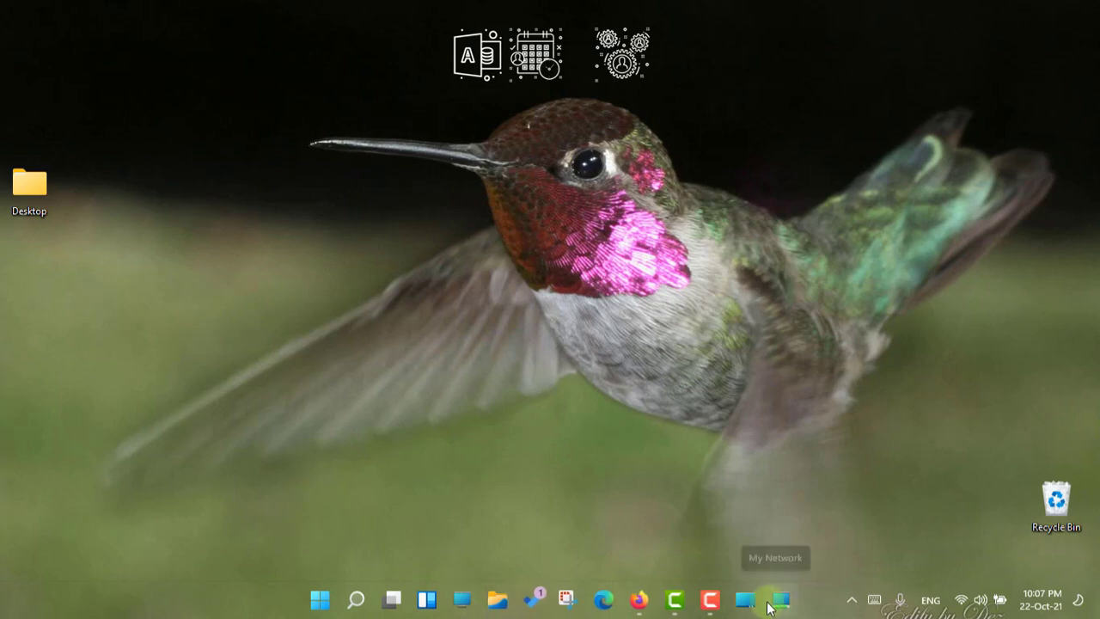
pyautogui.moveTo(741, 602); pyautogui.dragTo(501, 604)
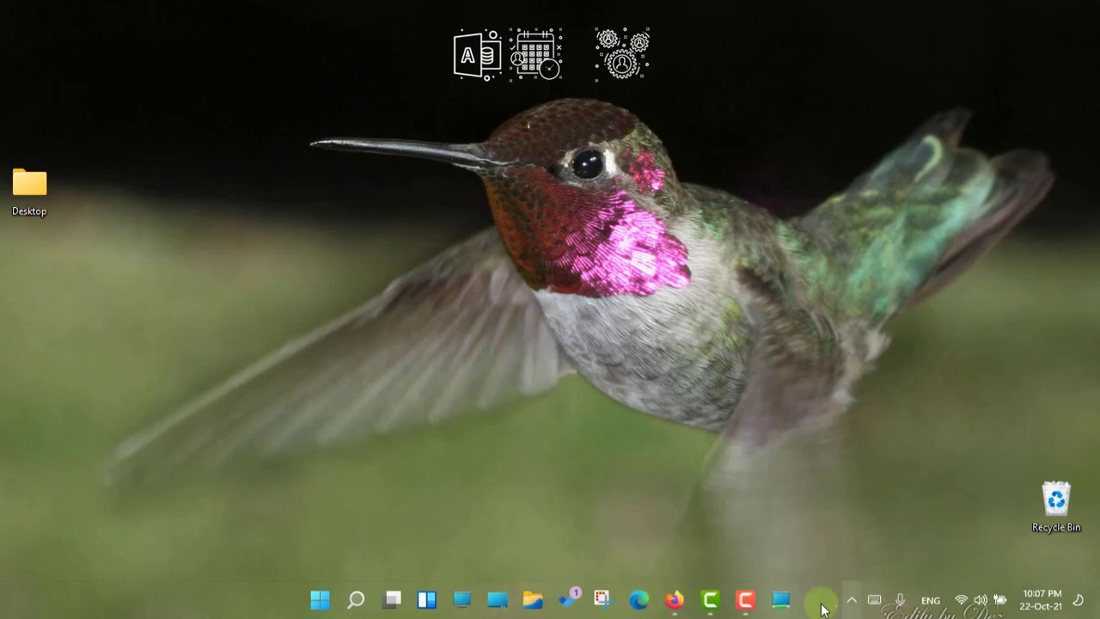
pyautogui.moveTo(775, 606); pyautogui.dragTo(567, 603)
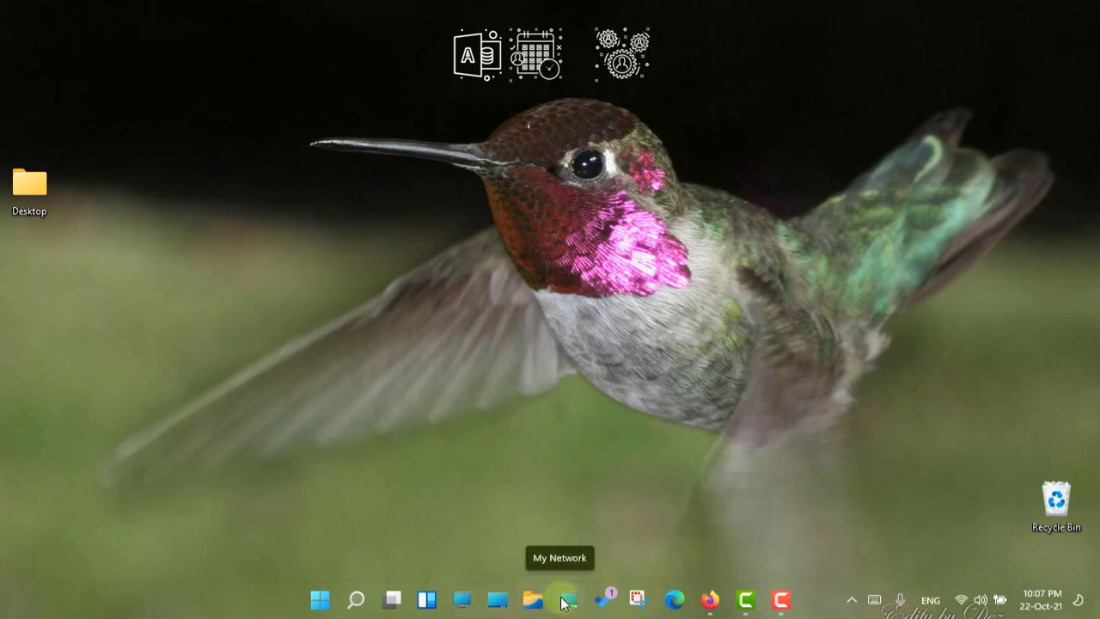
pyautogui.click(464, 602)
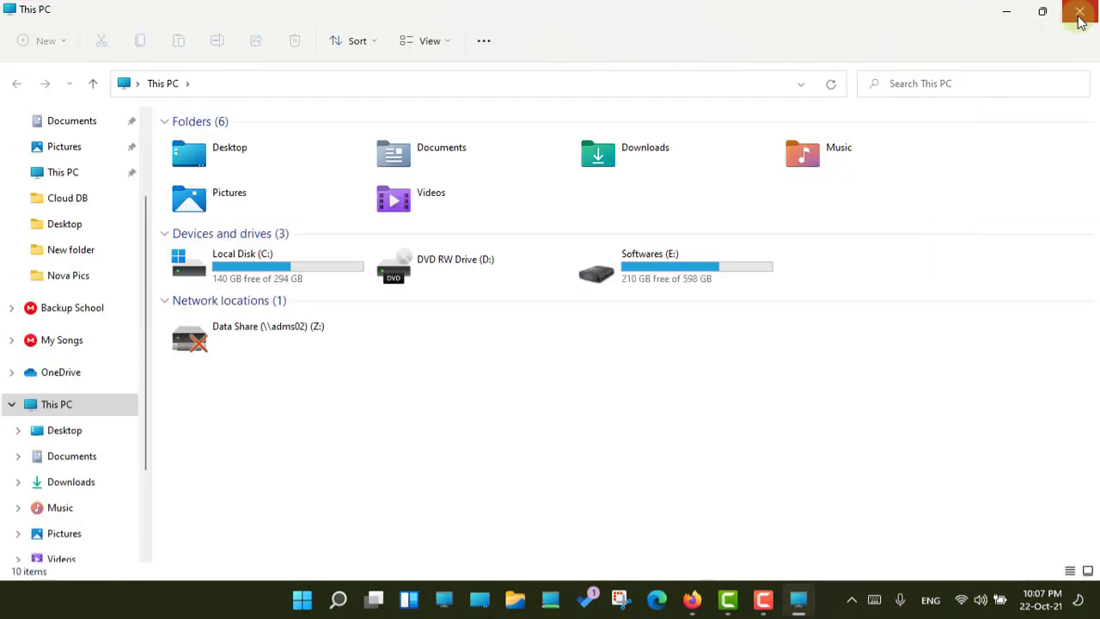
pyautogui.click(1080, 15)
pyautogui.click(496, 601)
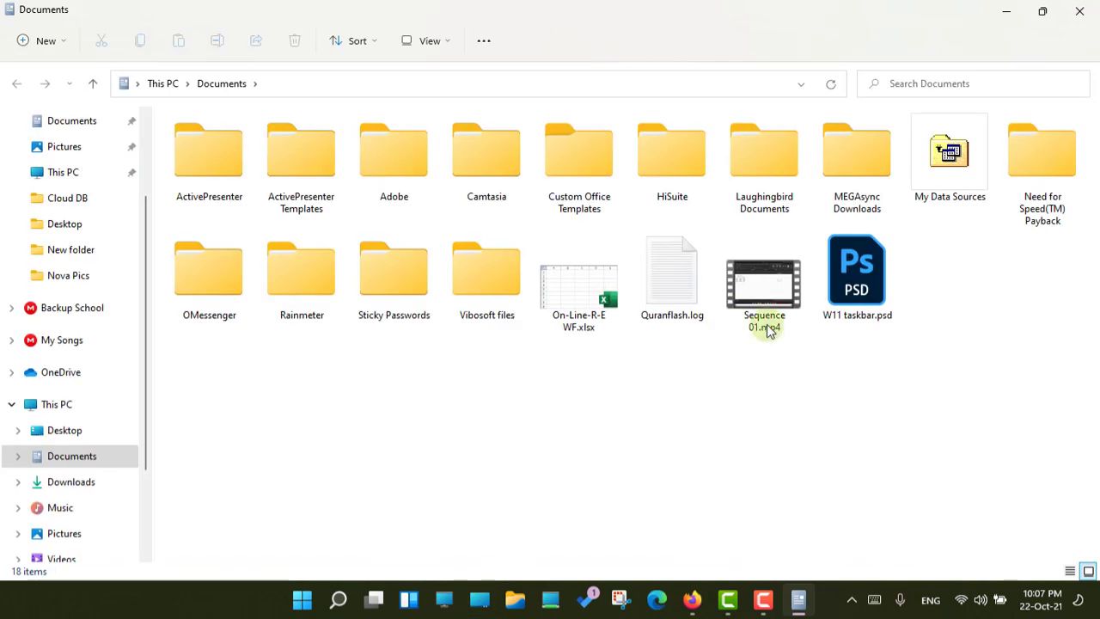
pyautogui.click(1080, 10)
pyautogui.click(571, 605)
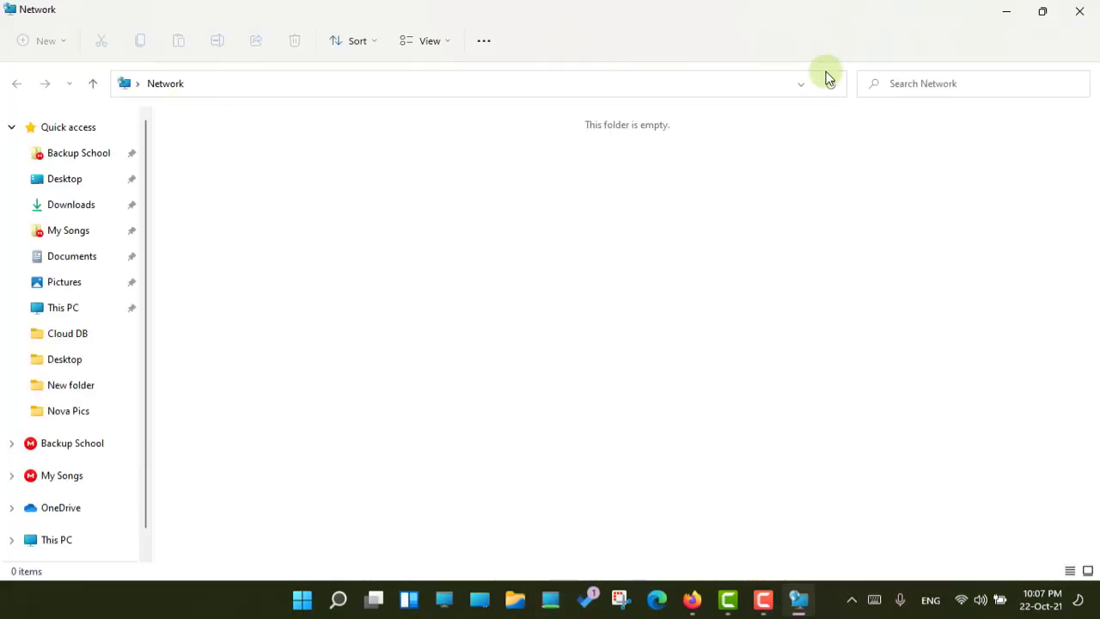
pyautogui.click(1079, 11)
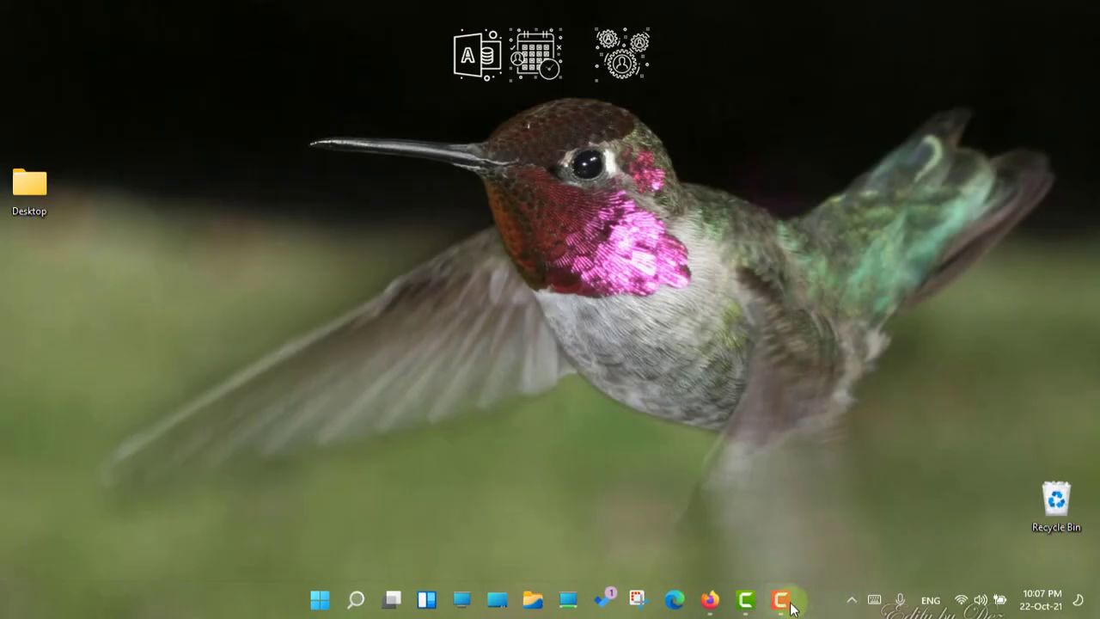
pyautogui.click(781, 600)
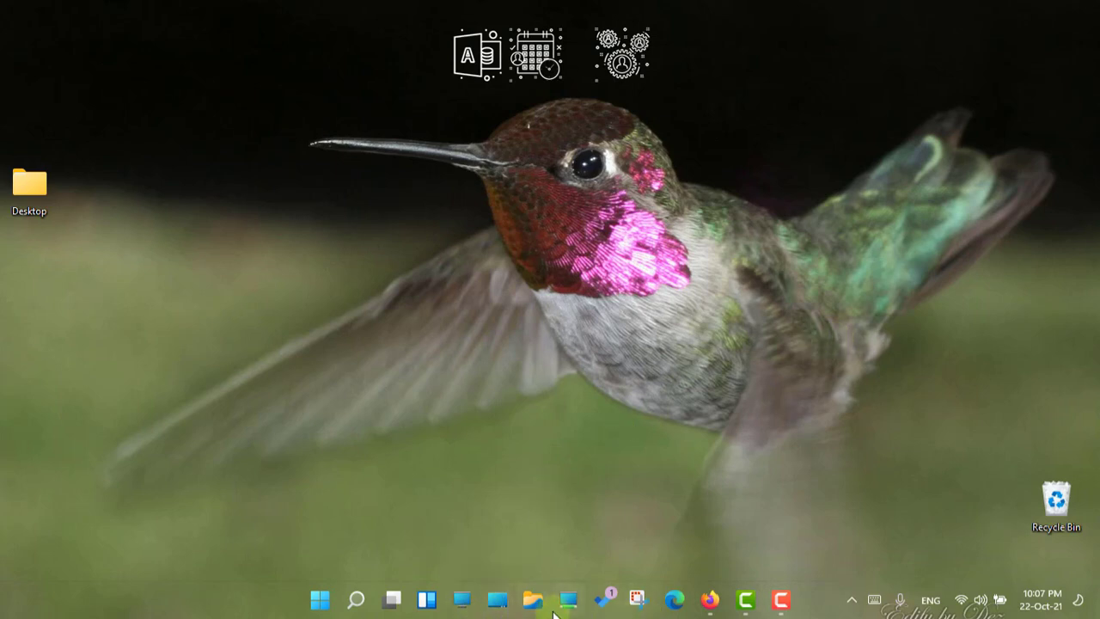
pyautogui.moveTo(782, 605)
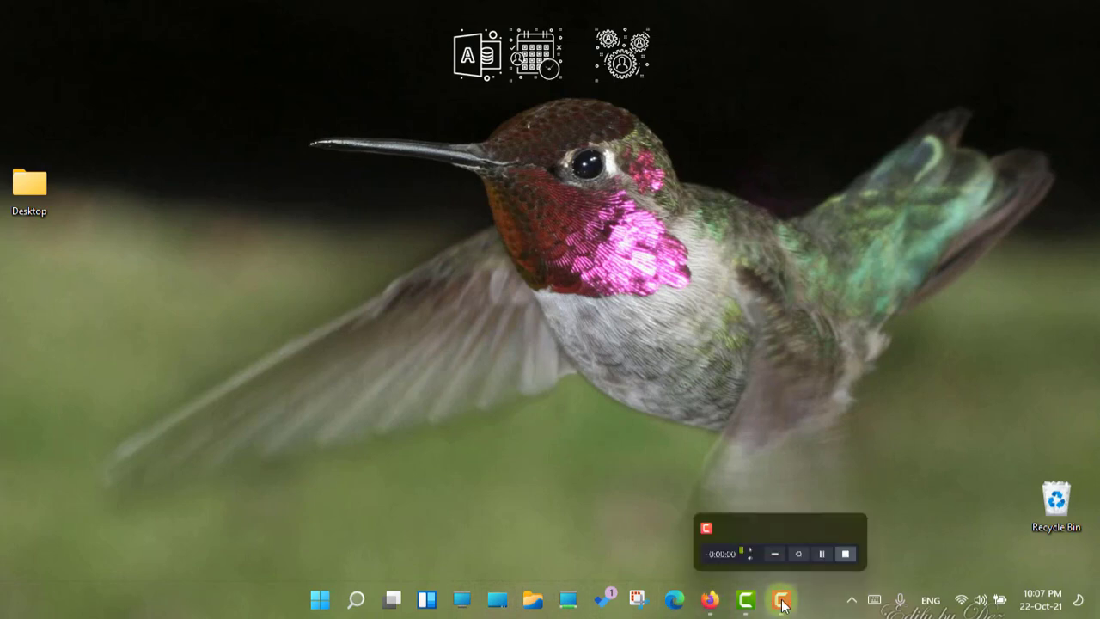